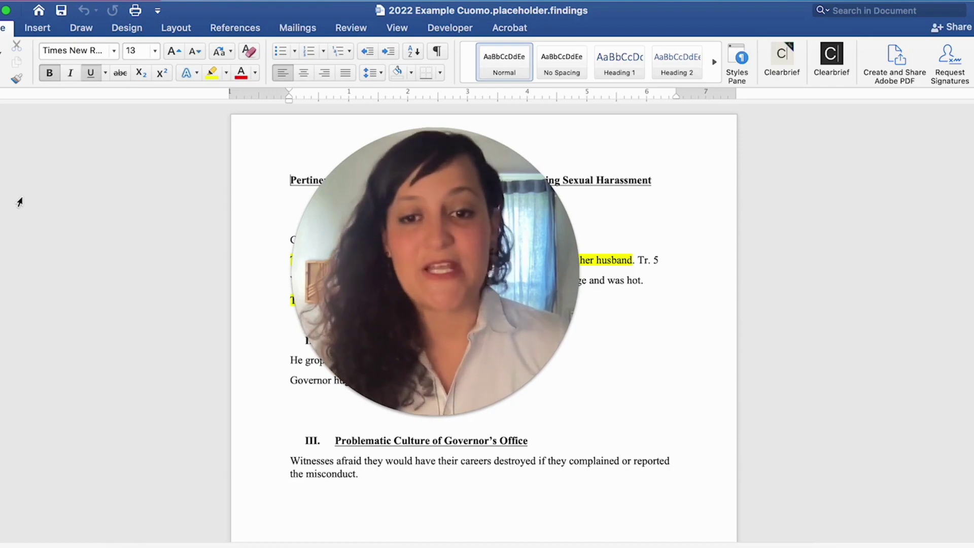
Bring the Word findings document window into focus.
{"action": "mouse_move", "coordinate": [304, 255]}
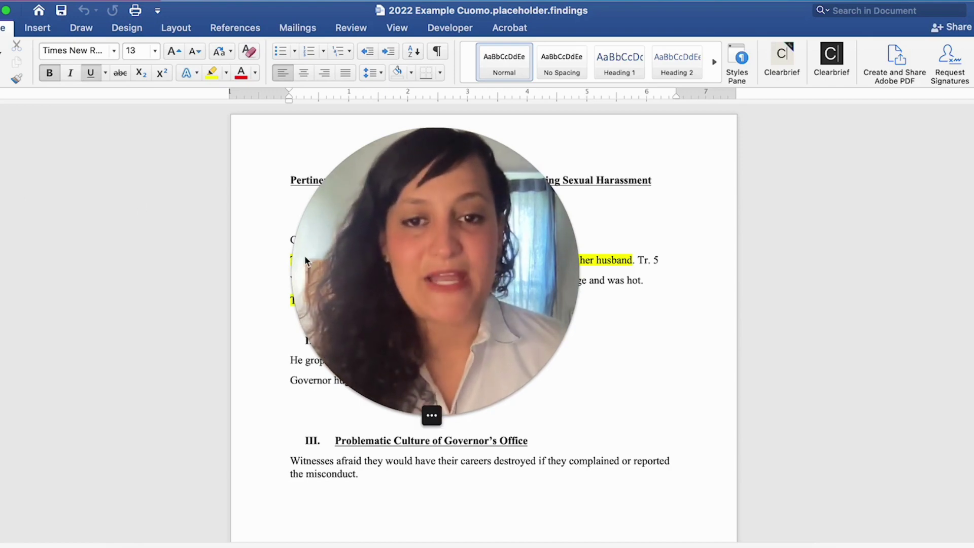
{"action": "left_click", "coordinate": [415, 415]}
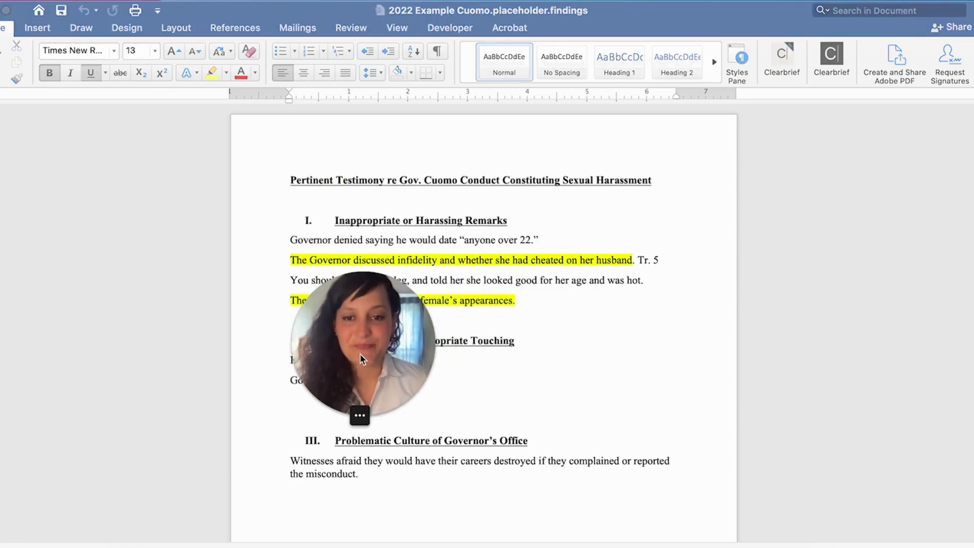
{"action": "left_click_drag", "start_coordinate": [364, 353], "coordinate": [75, 464]}
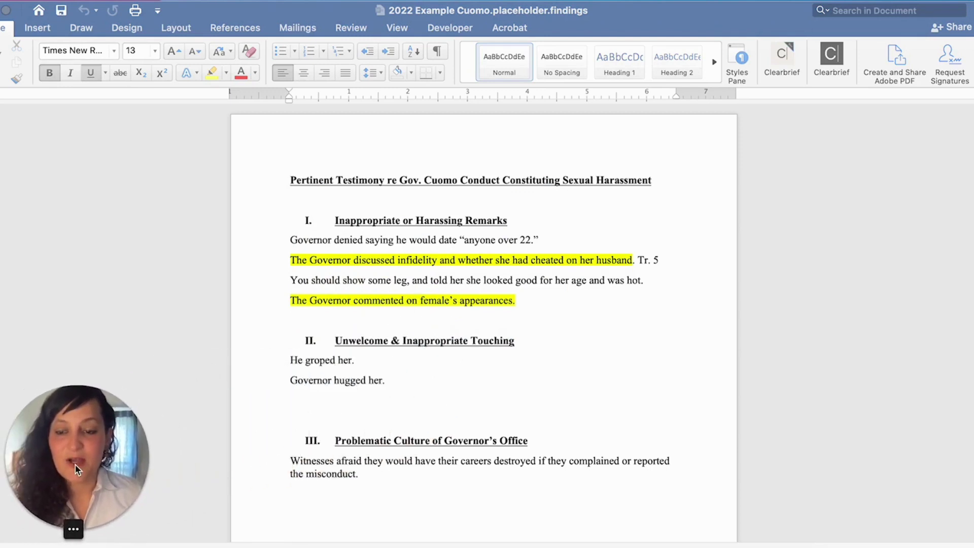
{"action": "left_click", "coordinate": [427, 369]}
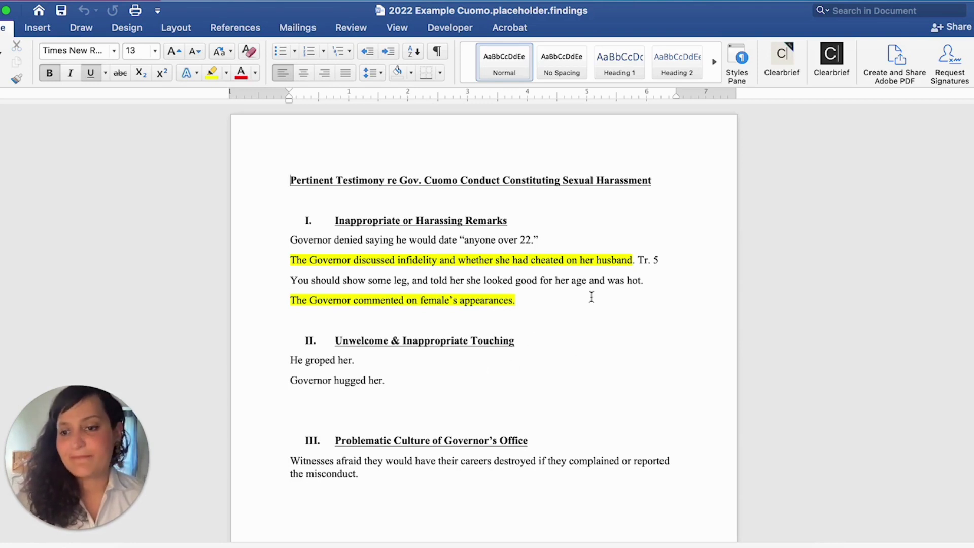
Open Clearbrief in a widened side pane and select the Cuomo March 25 matter.
{"action": "left_click", "coordinate": [830, 55]}
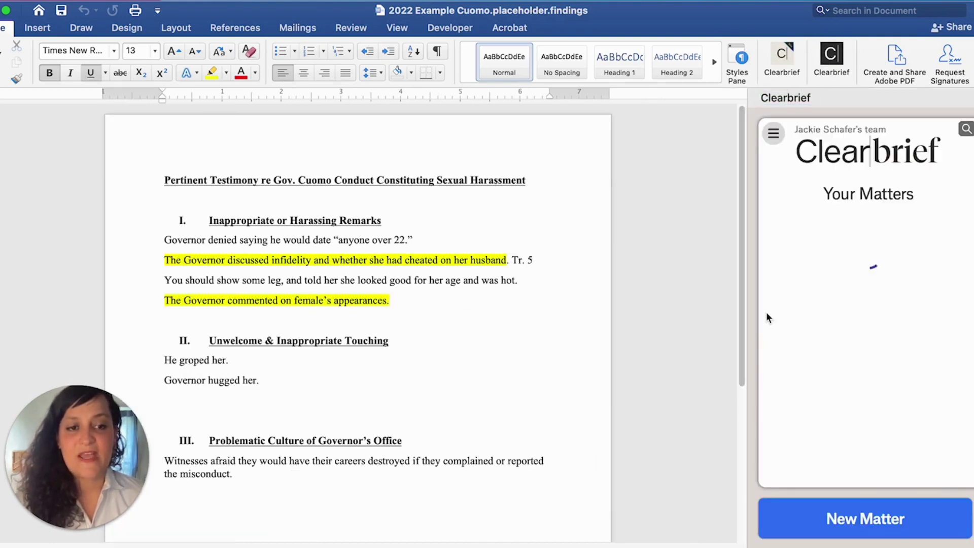
{"action": "left_click_drag", "start_coordinate": [744, 311], "coordinate": [451, 320]}
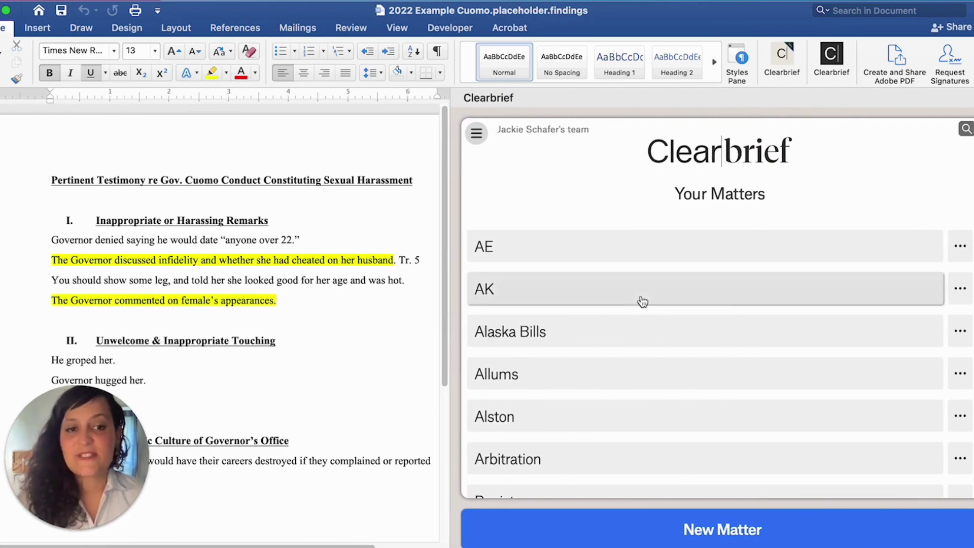
{"action": "scroll", "coordinate": [661, 327], "scroll_direction": "down", "scroll_amount": 3}
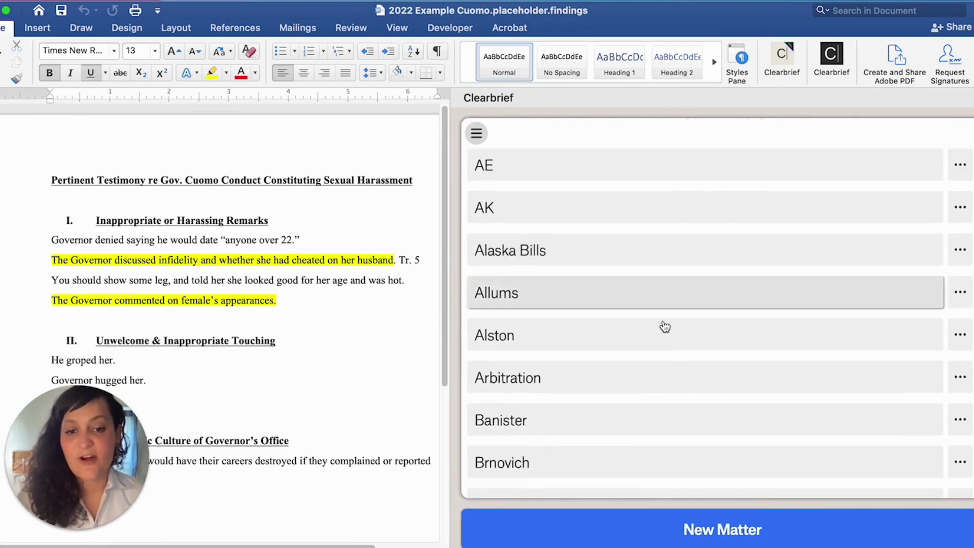
{"action": "scroll", "coordinate": [665, 326], "scroll_direction": "down", "scroll_amount": 10}
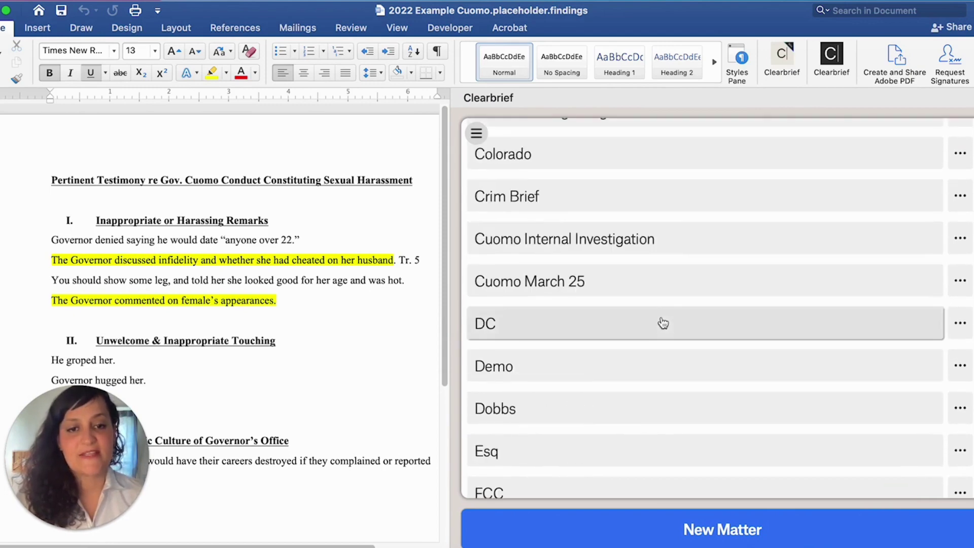
{"action": "left_click", "coordinate": [658, 288]}
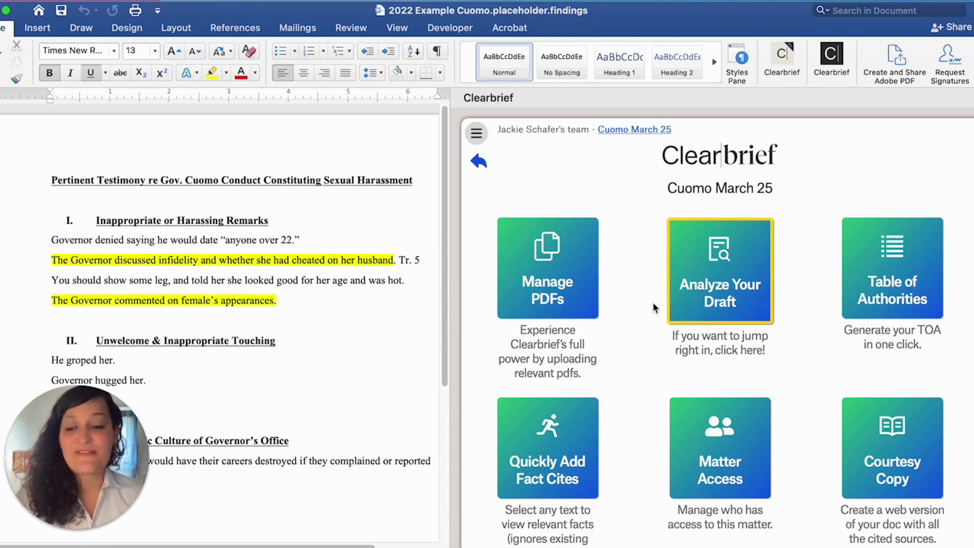
Upload Cuomo.depo.transcript.7.17.21.pdf as a new factual PDF for the matter.
{"action": "left_click", "coordinate": [572, 290]}
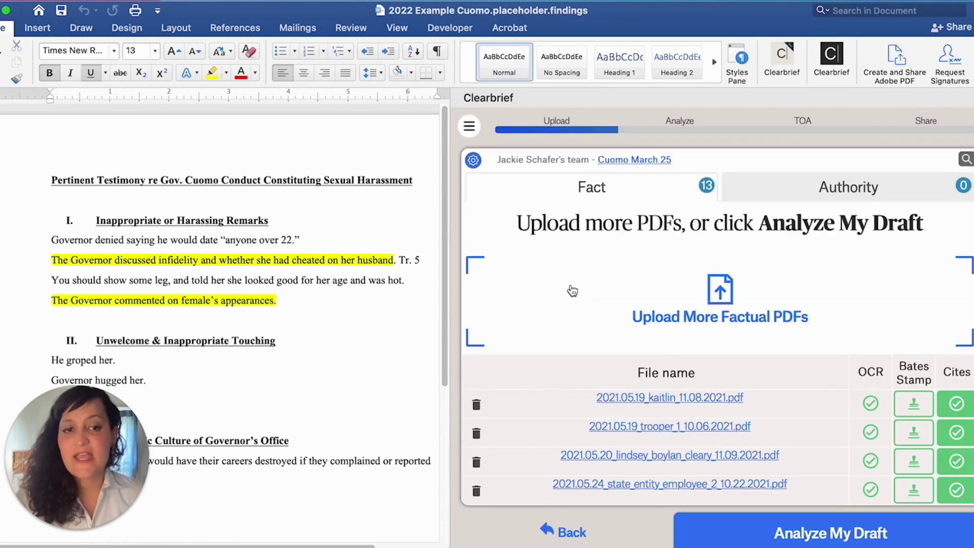
{"action": "scroll", "coordinate": [567, 333], "scroll_direction": "down", "scroll_amount": 10}
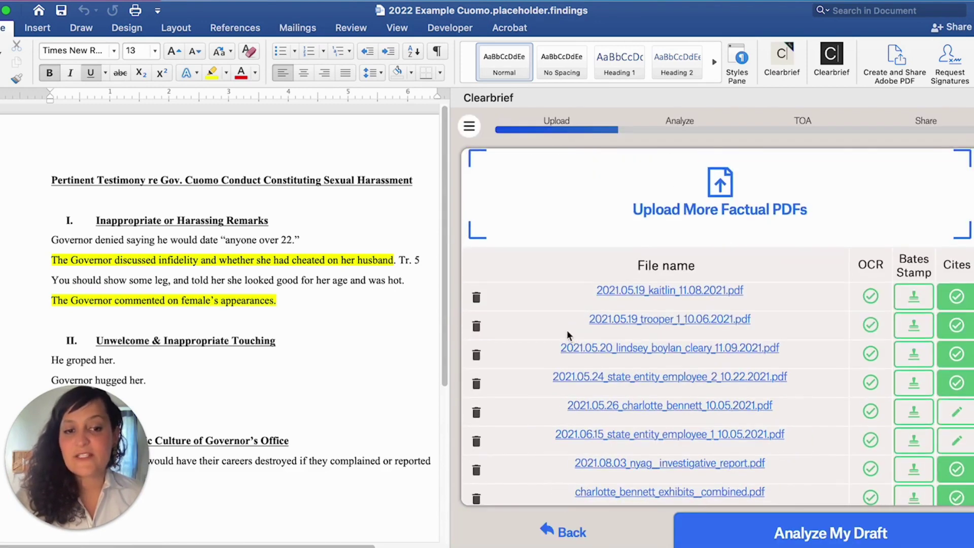
{"action": "scroll", "coordinate": [563, 325], "scroll_direction": "down", "scroll_amount": 1}
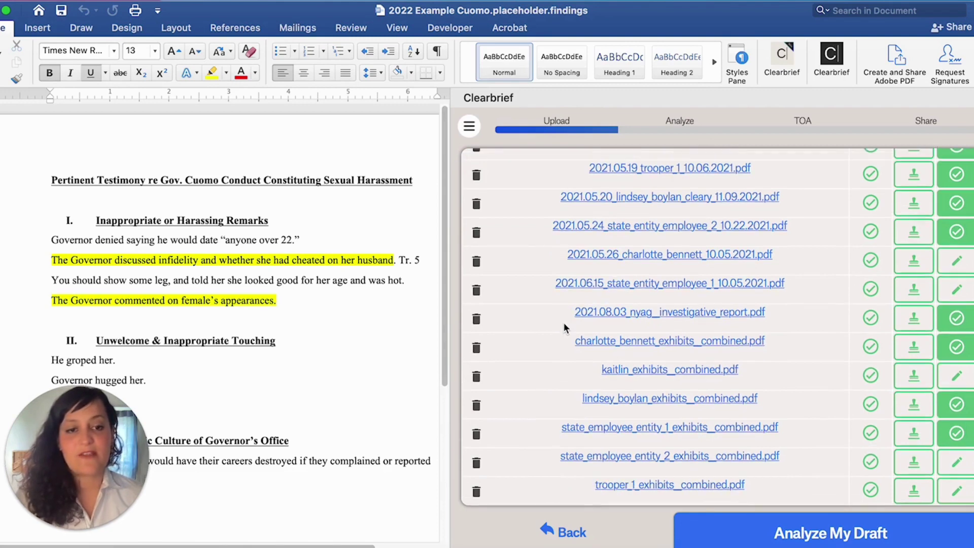
{"action": "scroll", "coordinate": [562, 321], "scroll_direction": "up", "scroll_amount": 11}
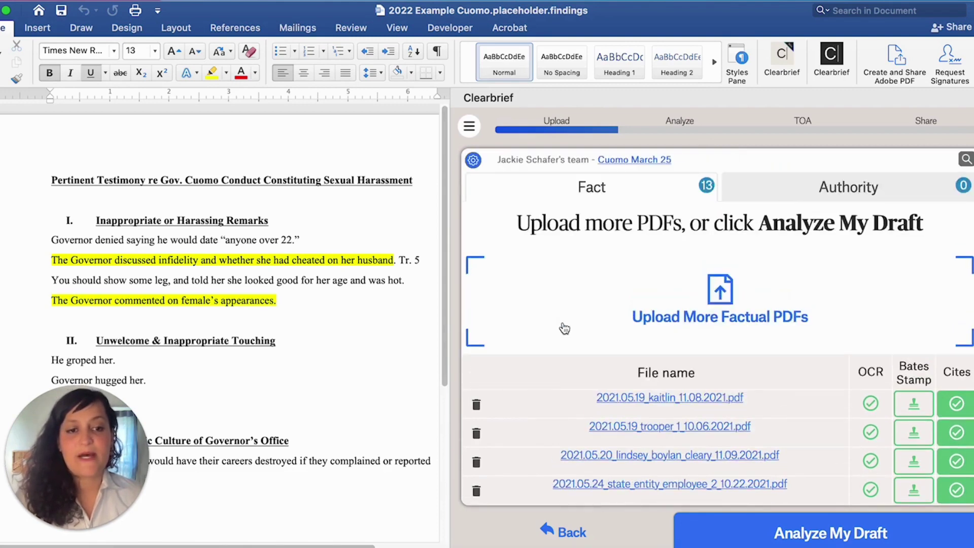
{"action": "left_click", "coordinate": [720, 292]}
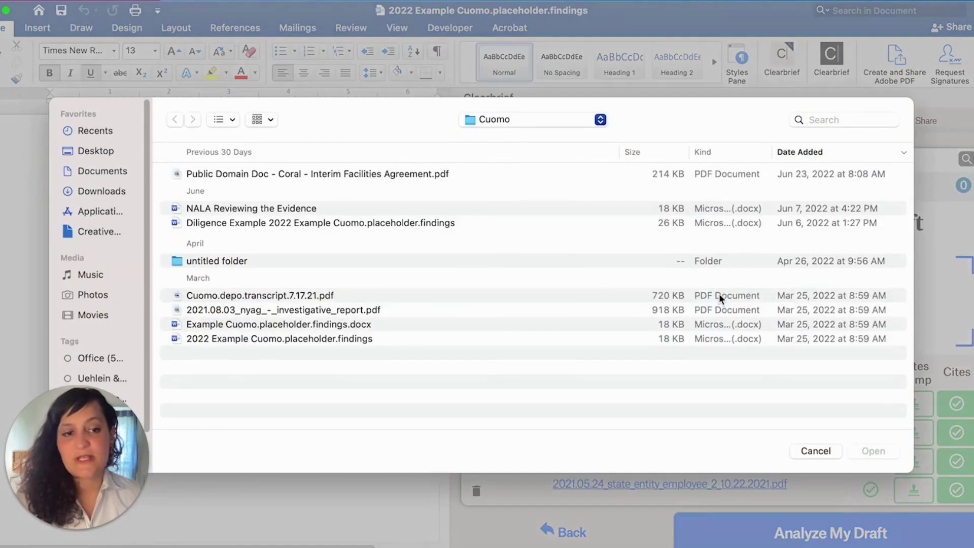
{"action": "scroll", "coordinate": [720, 298], "scroll_direction": "down", "scroll_amount": 2}
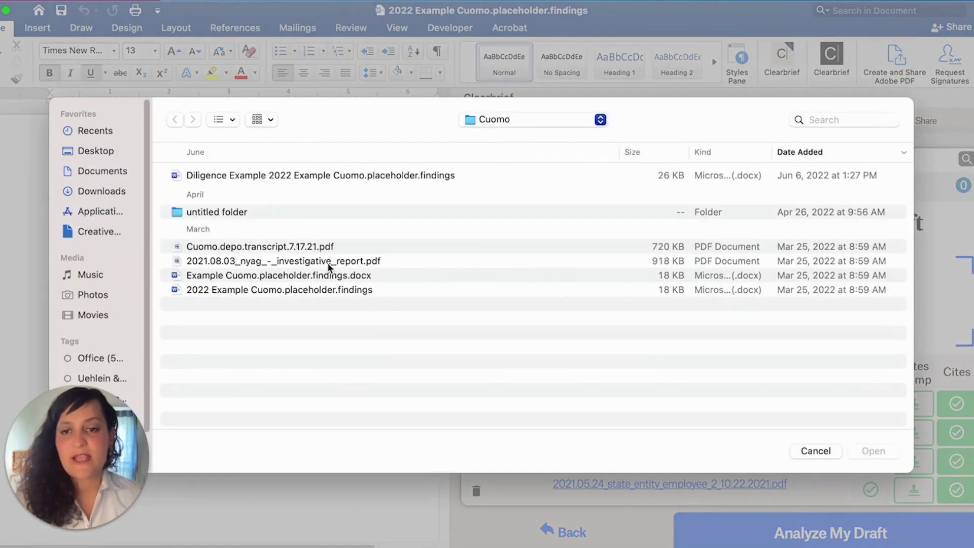
{"action": "left_click", "coordinate": [344, 245]}
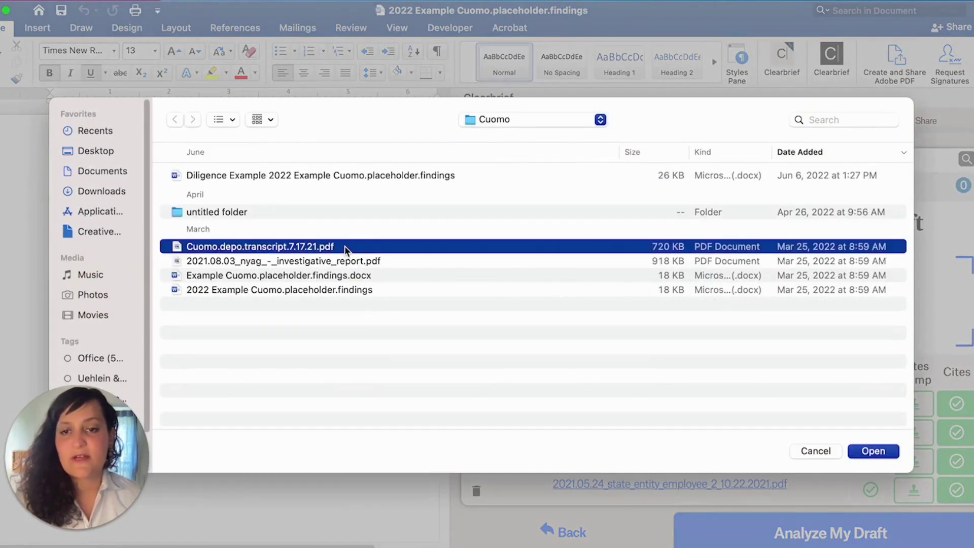
{"action": "left_click", "coordinate": [868, 449]}
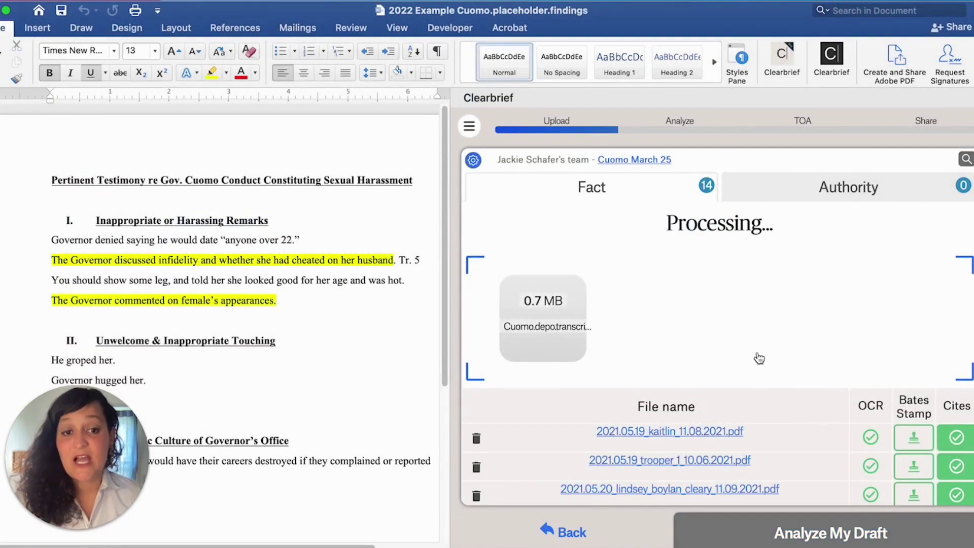
Review the 14 factual PDFs, start Bates stamping the transcript, then cancel it.
{"action": "scroll", "coordinate": [750, 352], "scroll_direction": "down", "scroll_amount": 3}
{"action": "scroll", "coordinate": [748, 349], "scroll_direction": "down", "scroll_amount": 5}
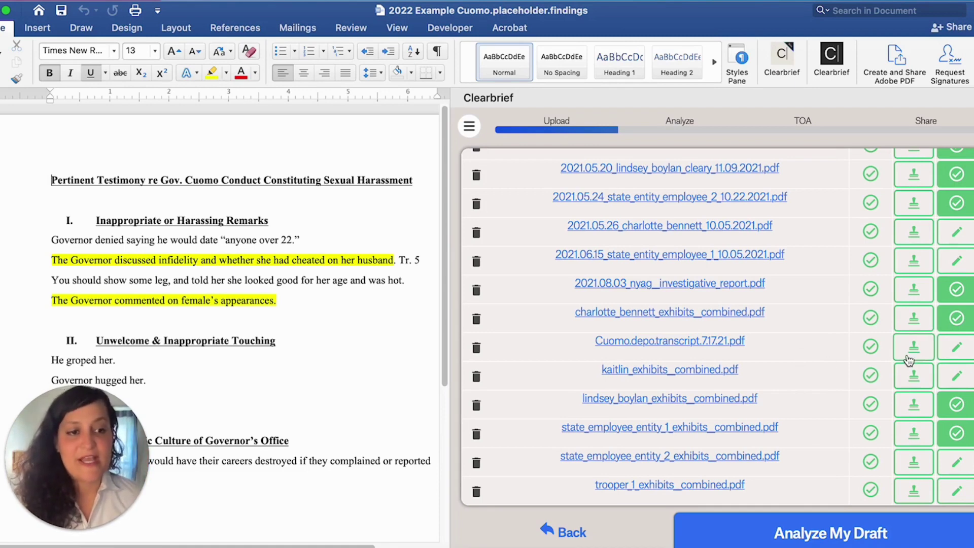
{"action": "scroll", "coordinate": [813, 361], "scroll_direction": "up", "scroll_amount": 5}
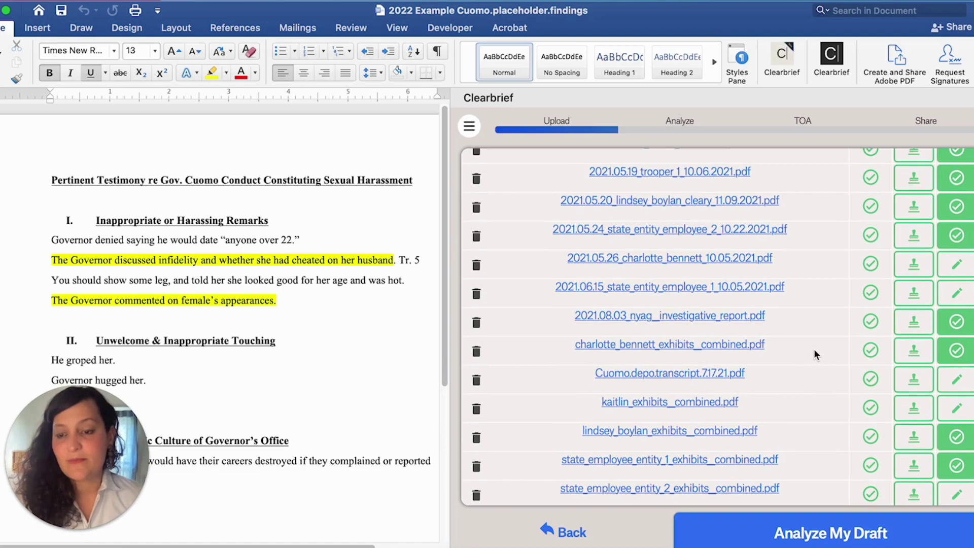
{"action": "scroll", "coordinate": [812, 357], "scroll_direction": "down", "scroll_amount": 3}
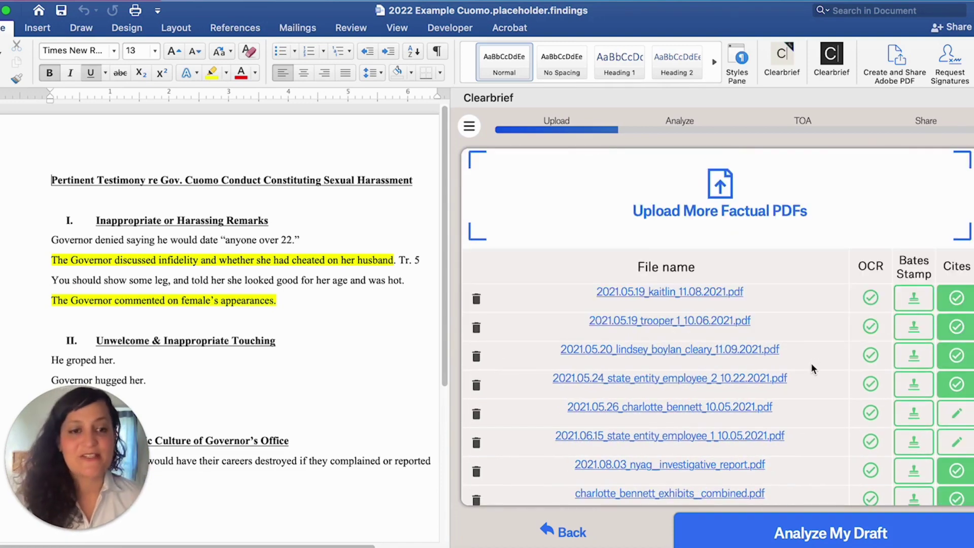
{"action": "scroll", "coordinate": [811, 360], "scroll_direction": "down", "scroll_amount": 6}
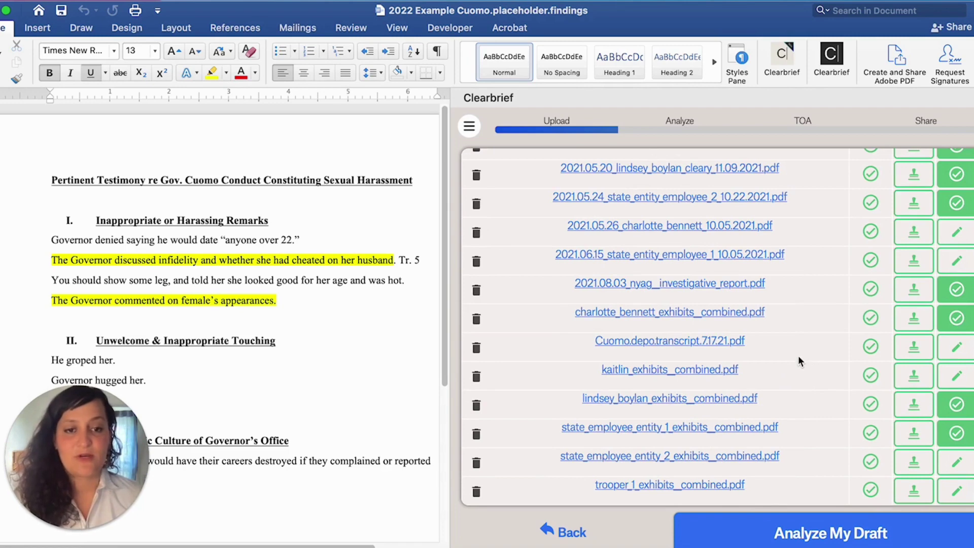
{"action": "left_click", "coordinate": [913, 349]}
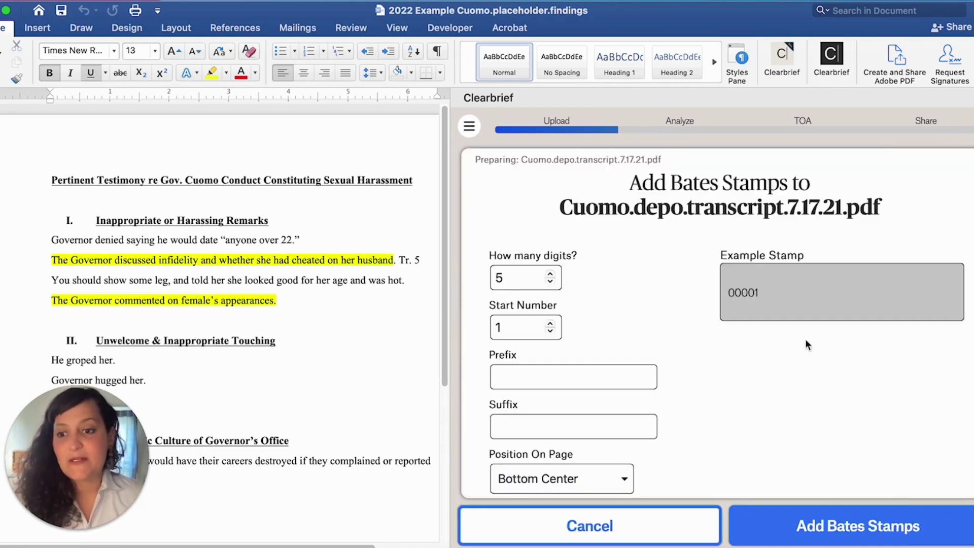
{"action": "left_click", "coordinate": [645, 530]}
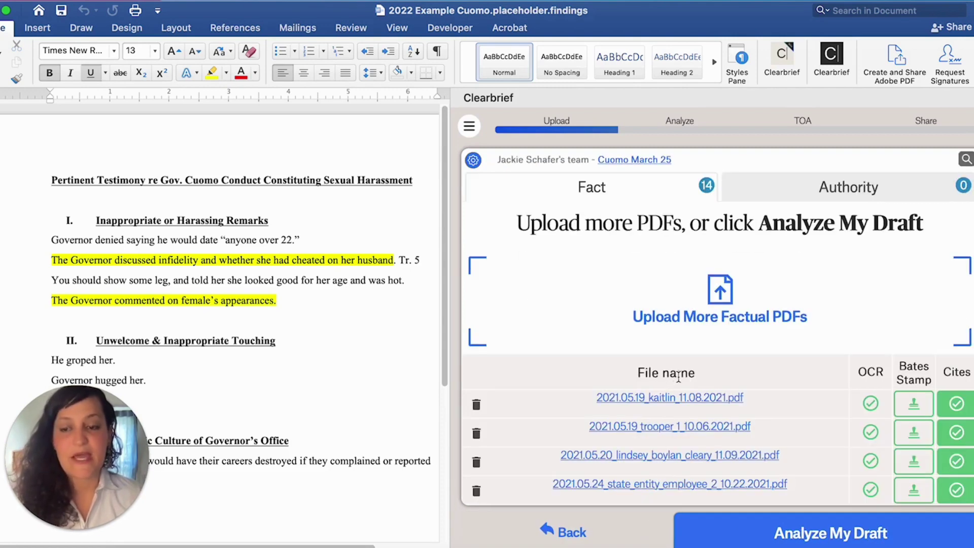
{"action": "scroll", "coordinate": [677, 379], "scroll_direction": "down", "scroll_amount": 2}
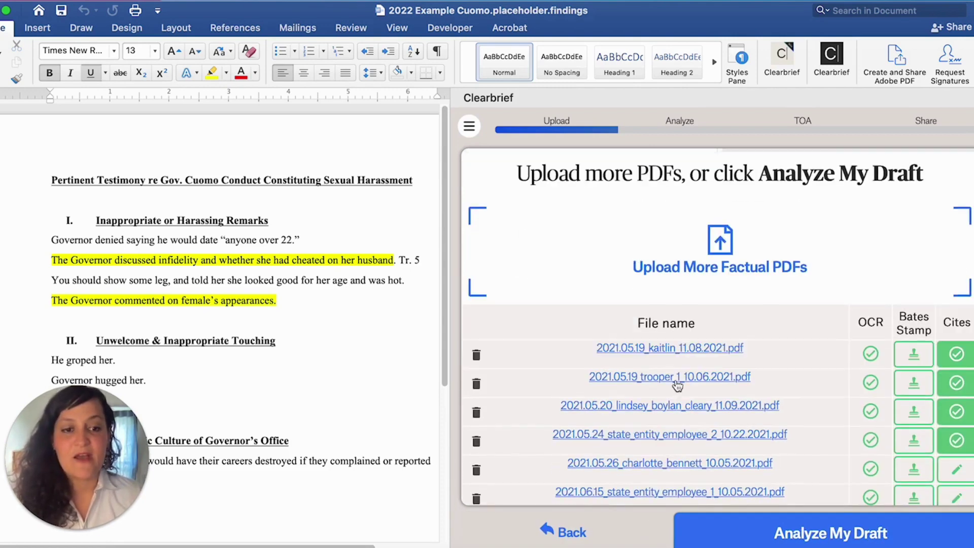
Run Analyze My Draft and widen the Clearbrief pane to review the Tr. 5 match.
{"action": "left_click", "coordinate": [781, 534]}
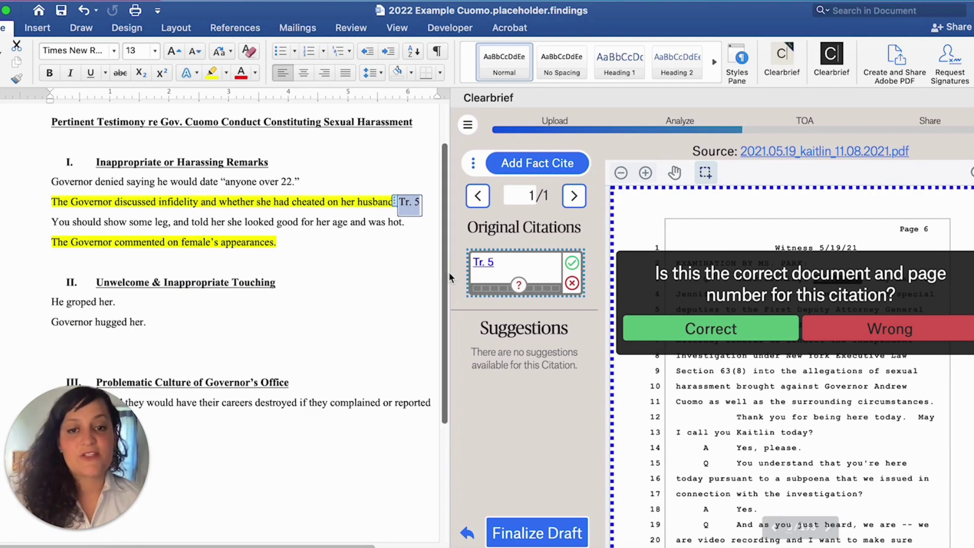
{"action": "left_click_drag", "start_coordinate": [448, 273], "coordinate": [436, 273]}
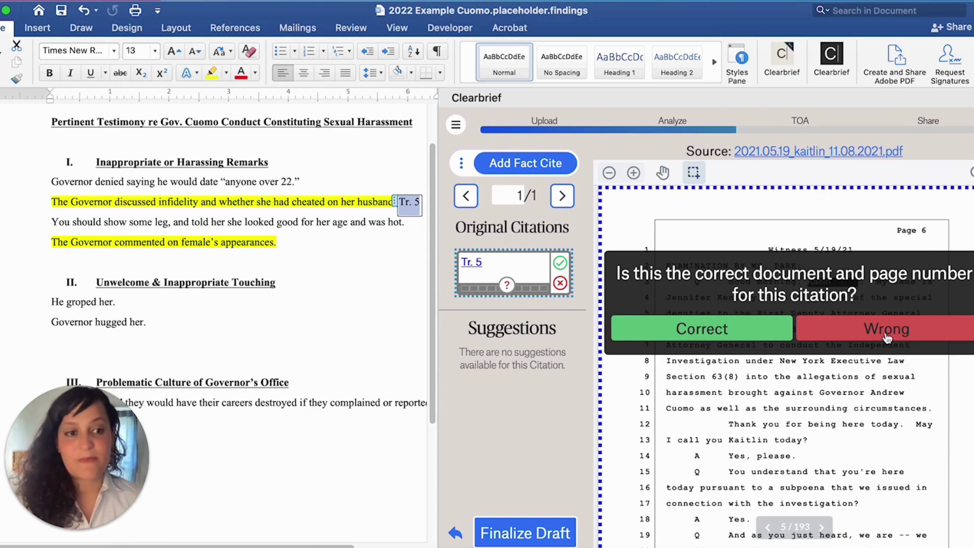
Relink the Tr. 5 fact cite to Cuomo.depo.transcript.7.17.21.pdf, confirming page 5 as correct.
{"action": "left_click", "coordinate": [886, 337]}
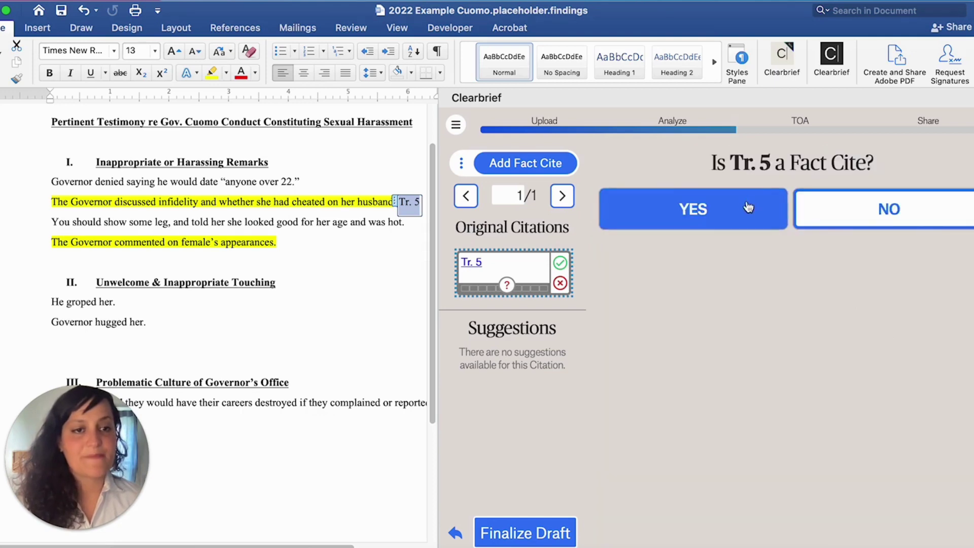
{"action": "left_click", "coordinate": [717, 217]}
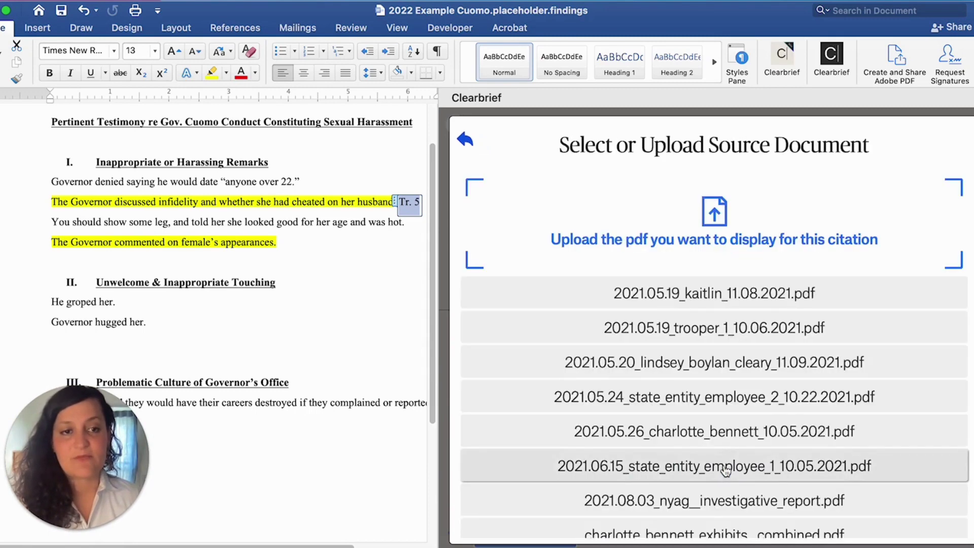
{"action": "scroll", "coordinate": [701, 367], "scroll_direction": "down", "scroll_amount": 3}
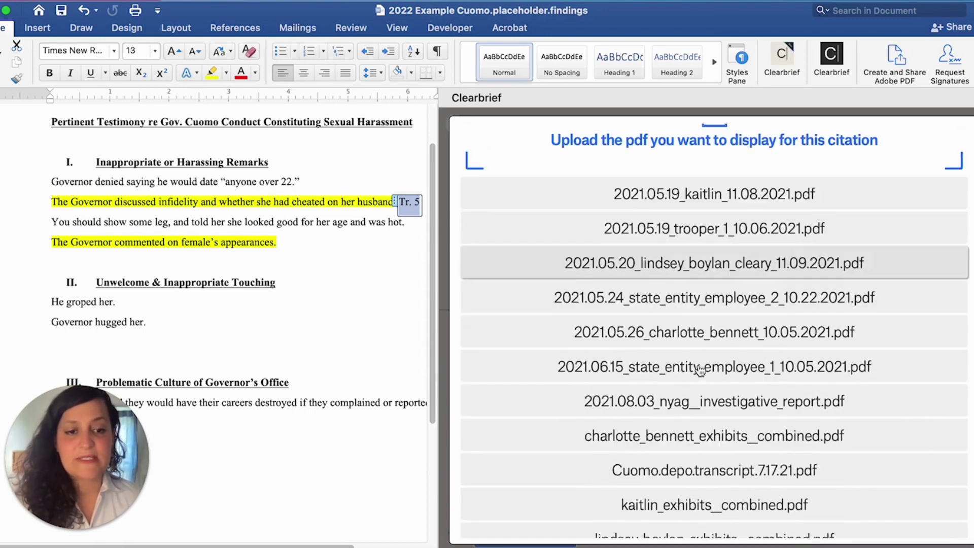
{"action": "scroll", "coordinate": [700, 369], "scroll_direction": "down", "scroll_amount": 3}
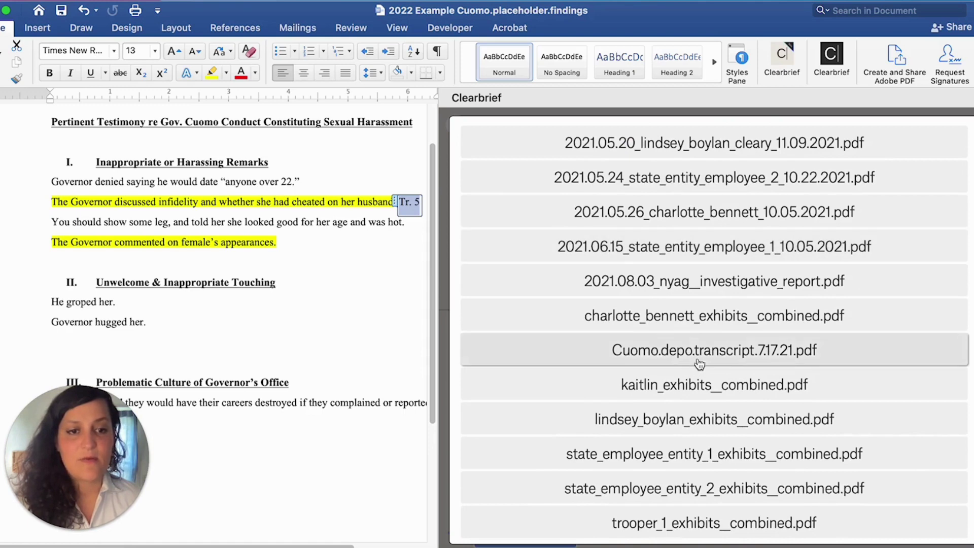
{"action": "left_click", "coordinate": [712, 351]}
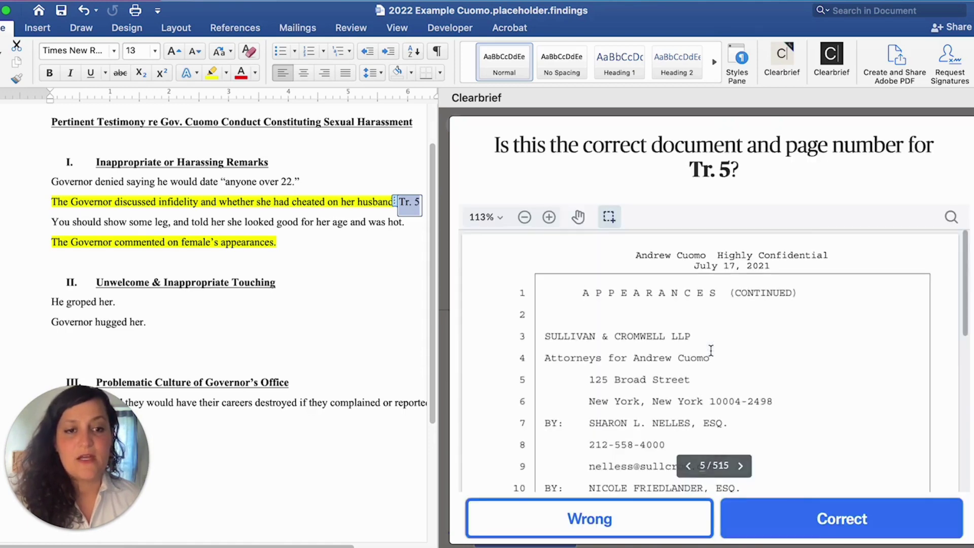
{"action": "scroll", "coordinate": [693, 345], "scroll_direction": "down", "scroll_amount": 3}
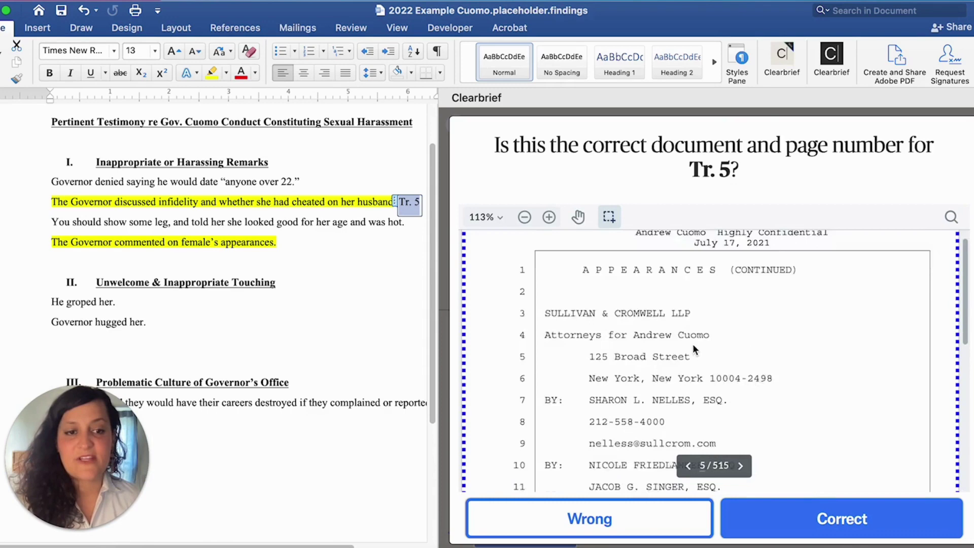
{"action": "scroll", "coordinate": [692, 345], "scroll_direction": "down", "scroll_amount": 5}
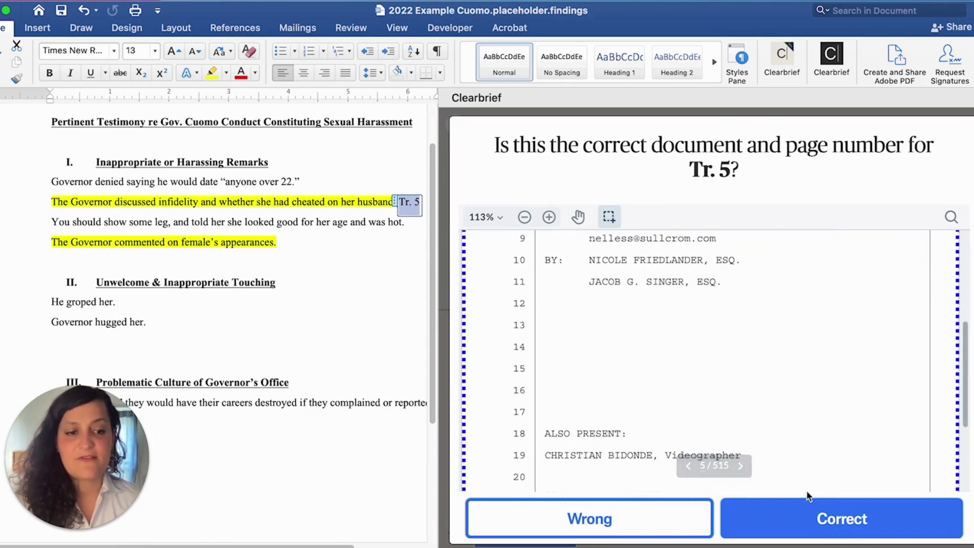
{"action": "left_click", "coordinate": [815, 522]}
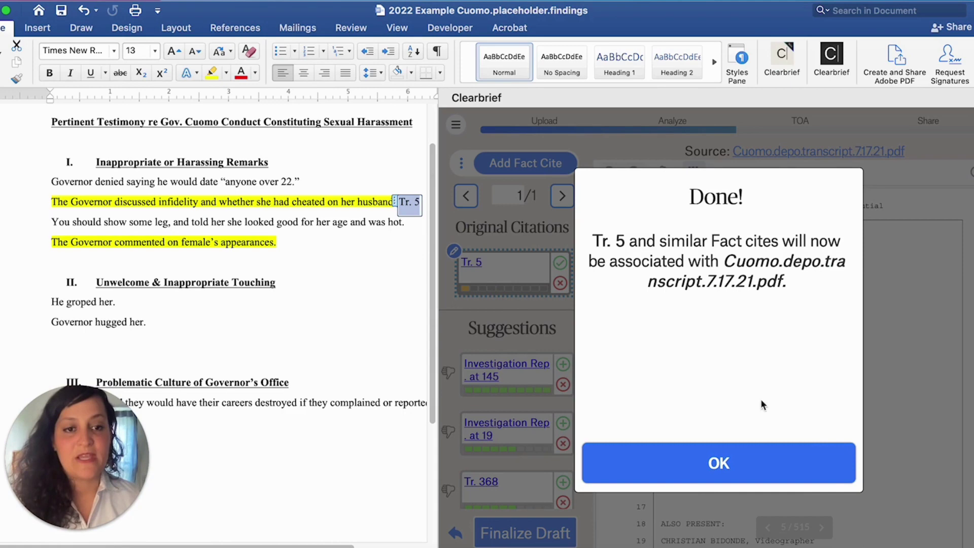
Dismiss the Done! dialog and preview the Investigation Rep. at 145 source, page 148 of 168.
{"action": "left_click", "coordinate": [717, 472]}
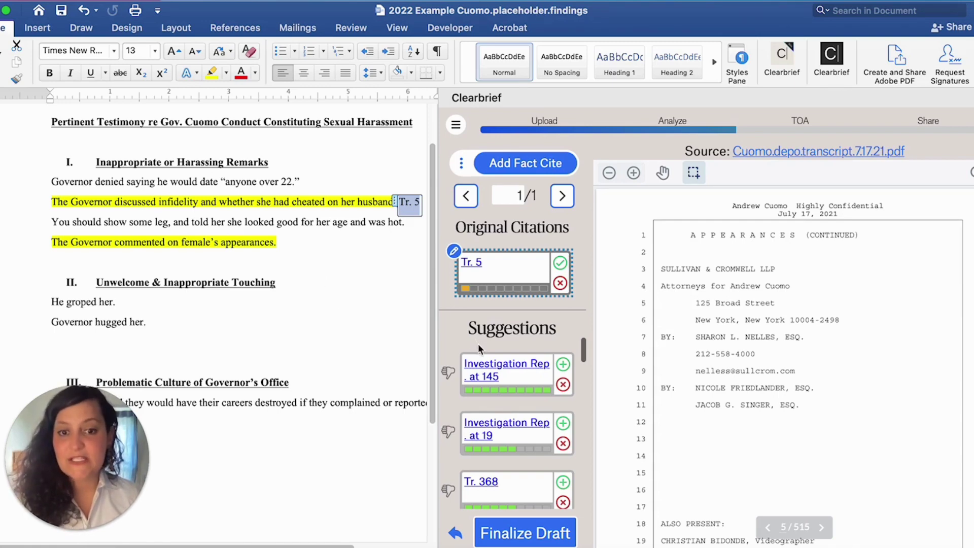
{"action": "left_click", "coordinate": [510, 381]}
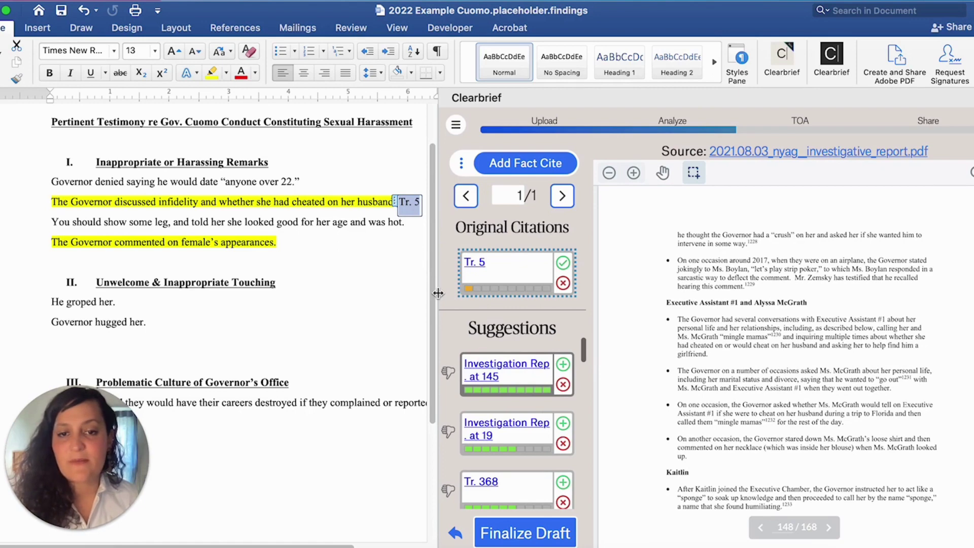
{"action": "left_click_drag", "start_coordinate": [438, 292], "coordinate": [282, 299]}
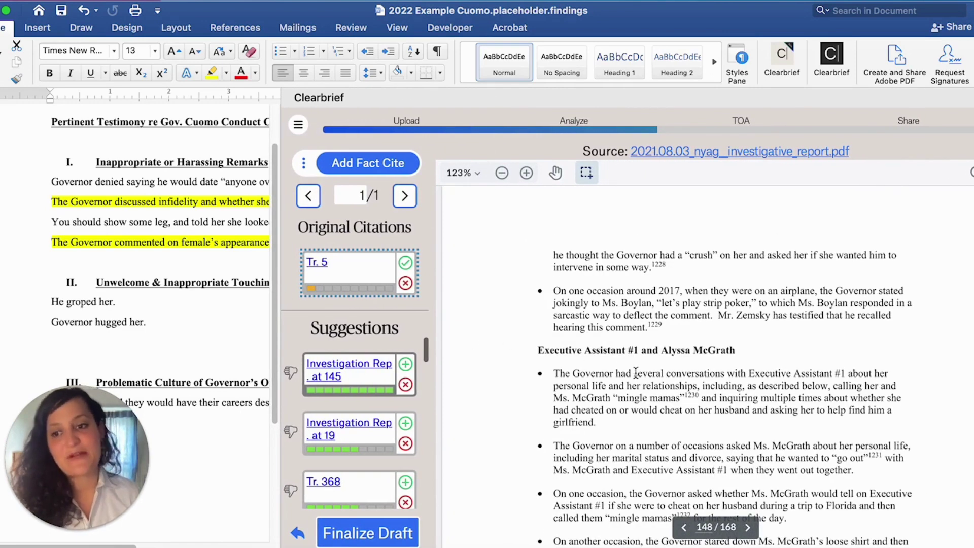
{"action": "scroll", "coordinate": [637, 374], "scroll_direction": "down", "scroll_amount": 3}
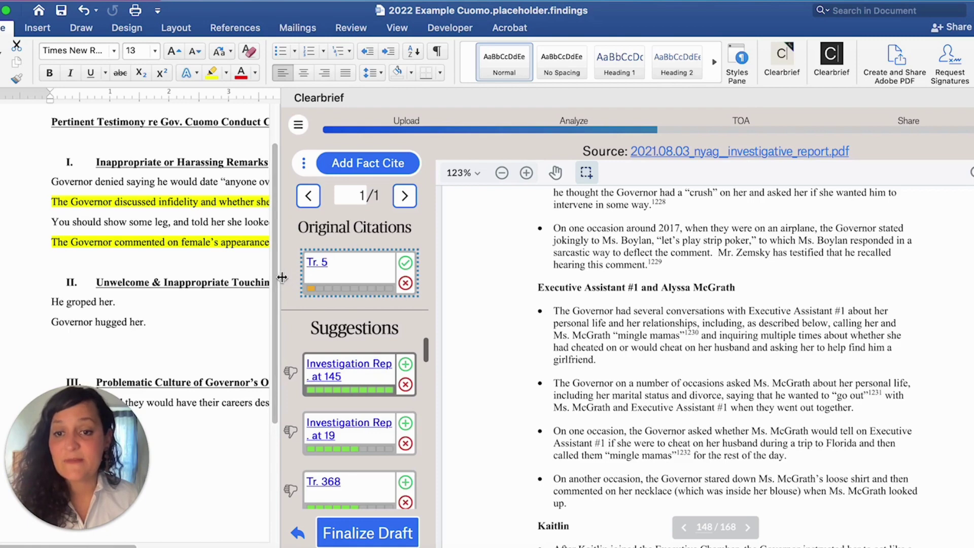
{"action": "left_click_drag", "start_coordinate": [282, 277], "coordinate": [451, 277]}
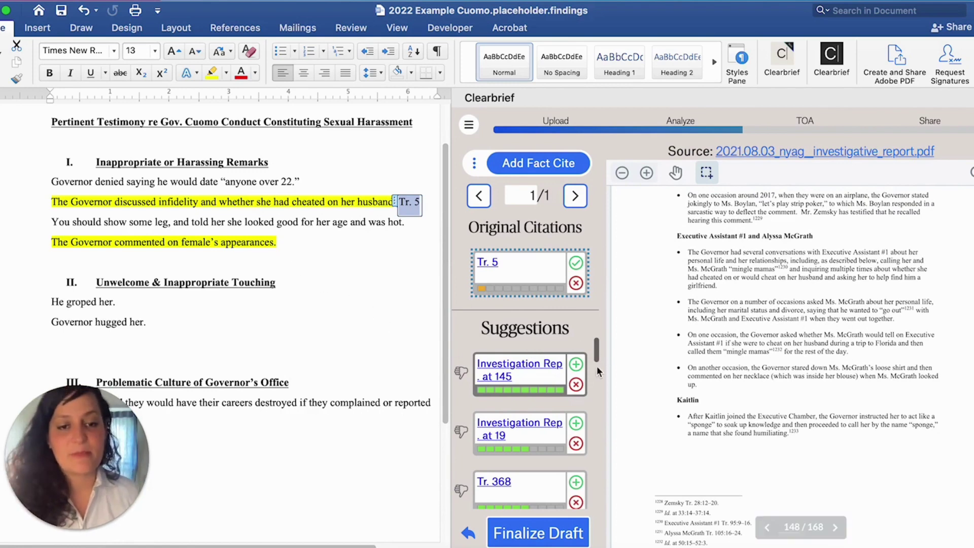
Add Investigation Rep. at 145 to the citation and remove Tr. 5.
{"action": "left_click", "coordinate": [577, 365]}
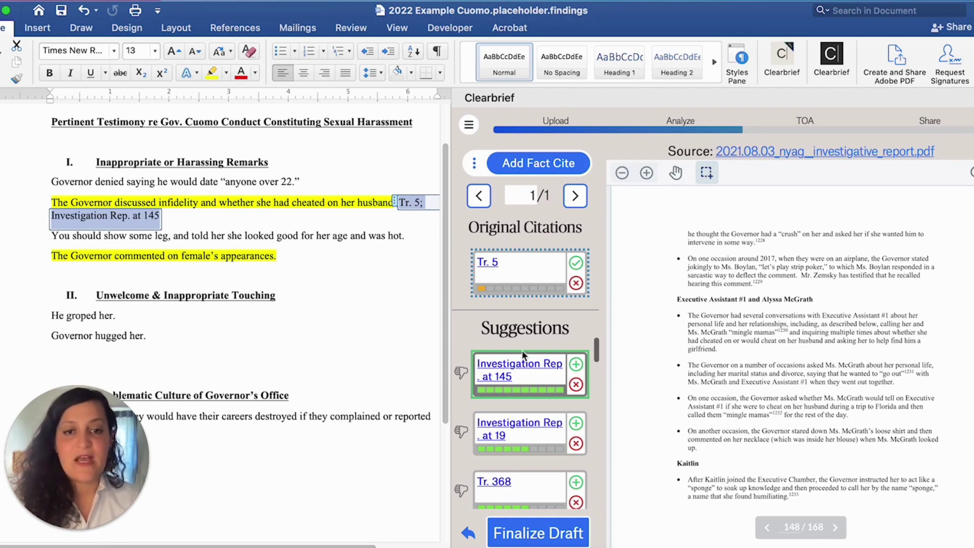
{"action": "left_click", "coordinate": [575, 283]}
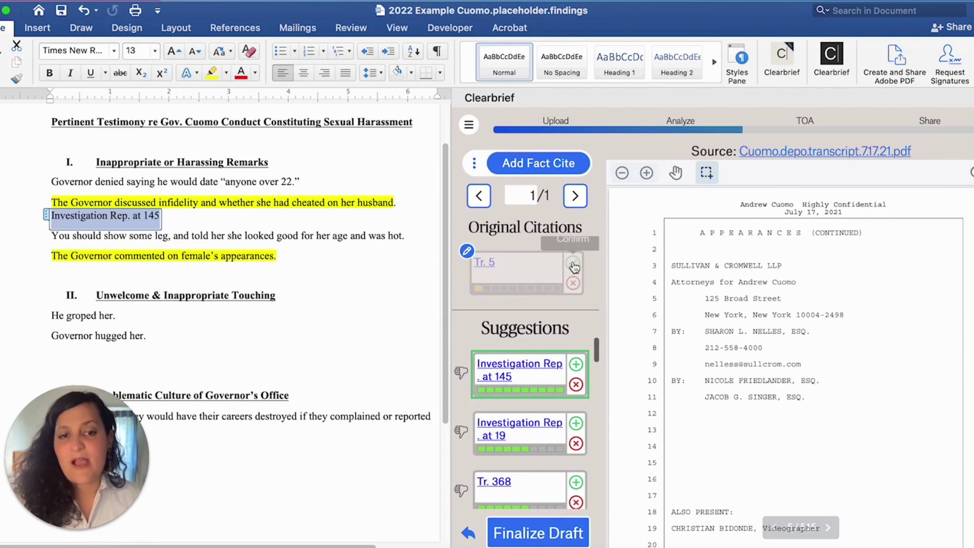
{"action": "scroll", "coordinate": [521, 434], "scroll_direction": "down", "scroll_amount": 2}
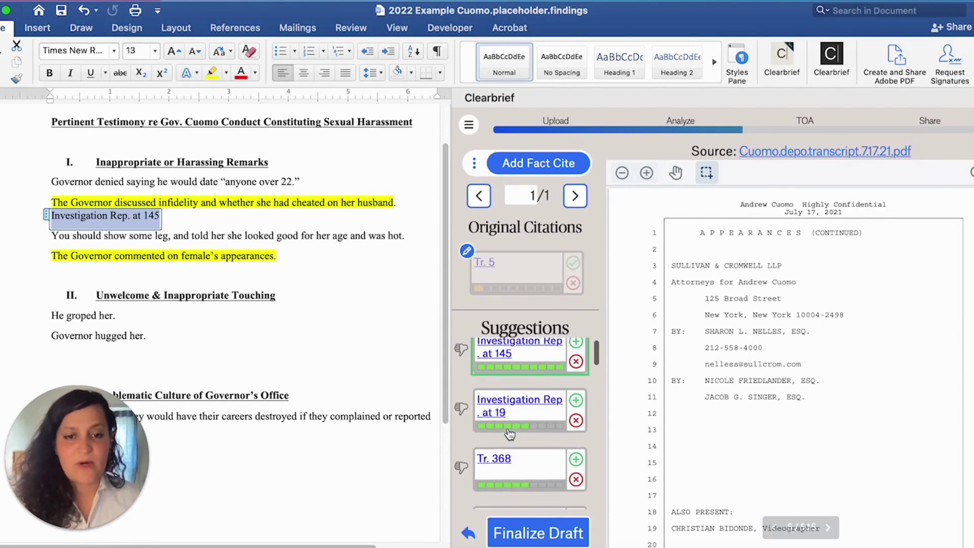
Copy the divorce answer on lines 23–25 of Tr. 368 and add Tr. 368 to the citation.
{"action": "left_click", "coordinate": [526, 459]}
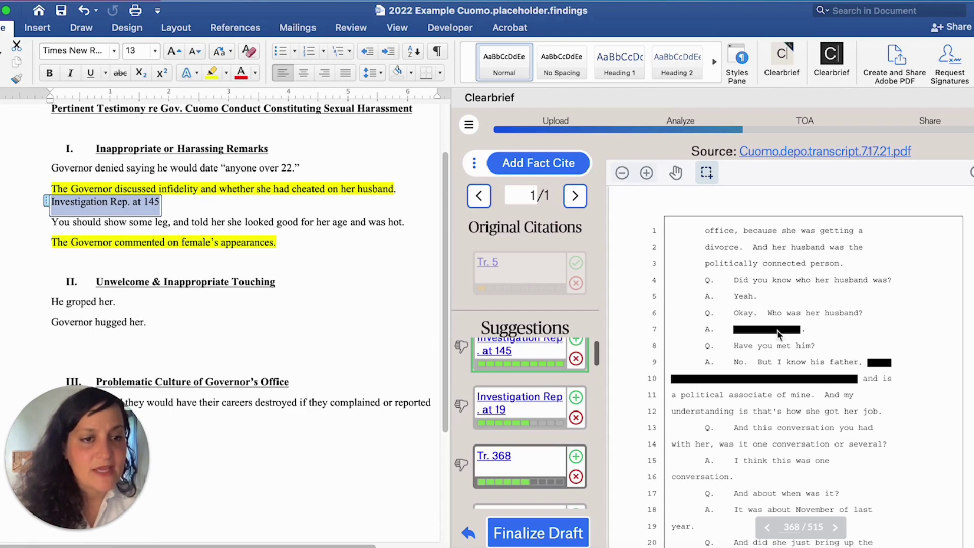
{"action": "scroll", "coordinate": [751, 334], "scroll_direction": "down", "scroll_amount": 3}
{"action": "scroll", "coordinate": [751, 338], "scroll_direction": "down", "scroll_amount": 4}
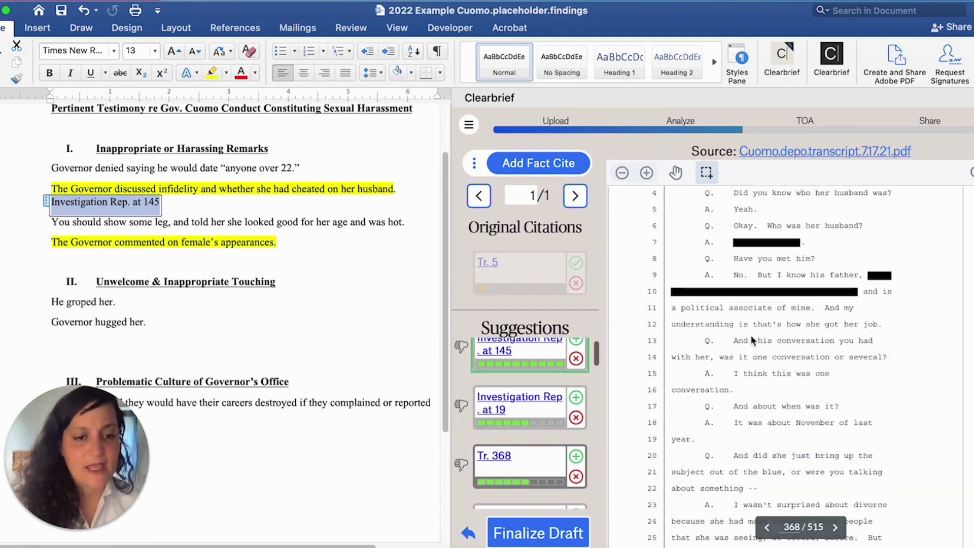
{"action": "scroll", "coordinate": [751, 340], "scroll_direction": "down", "scroll_amount": 1}
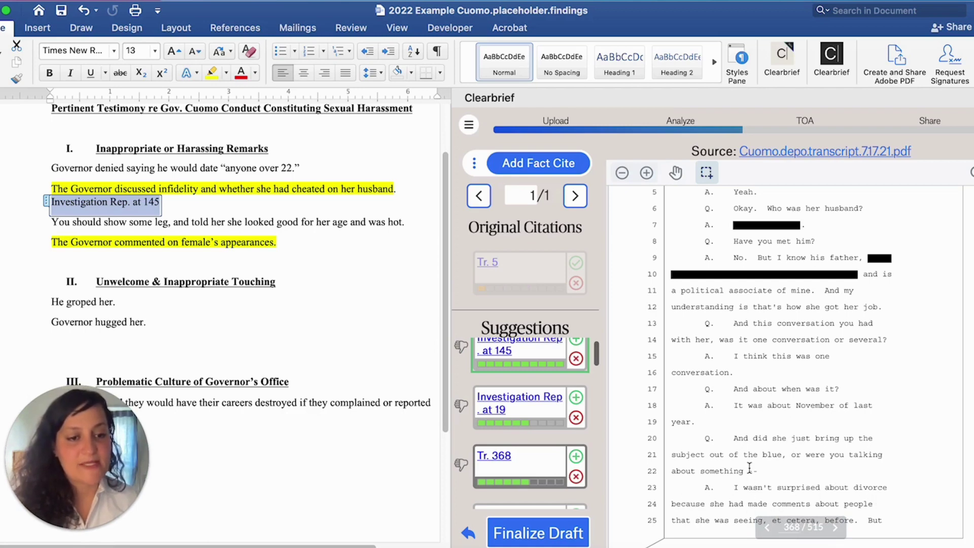
{"action": "scroll", "coordinate": [710, 436], "scroll_direction": "down", "scroll_amount": 1}
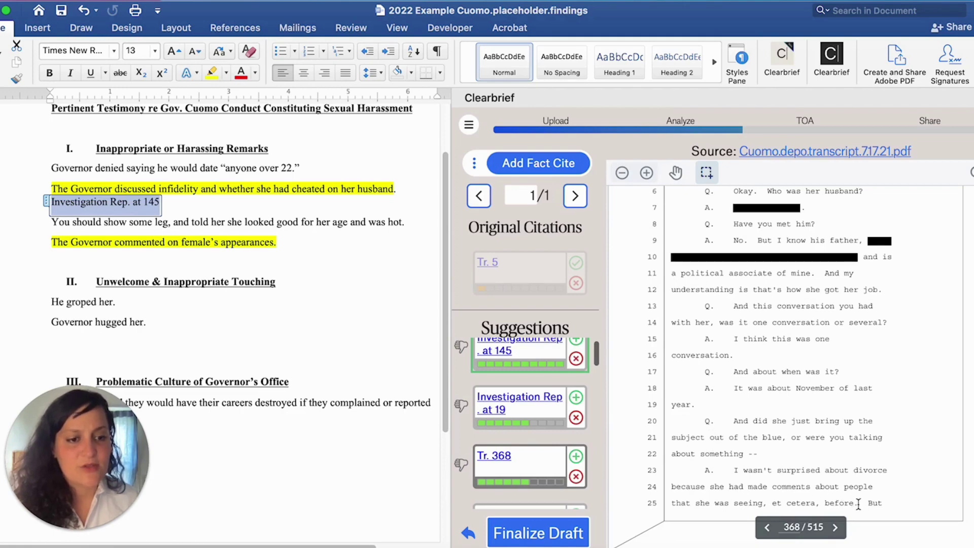
{"action": "left_click_drag", "start_coordinate": [858, 503], "coordinate": [733, 470]}
{"action": "key", "text": "super+c"}
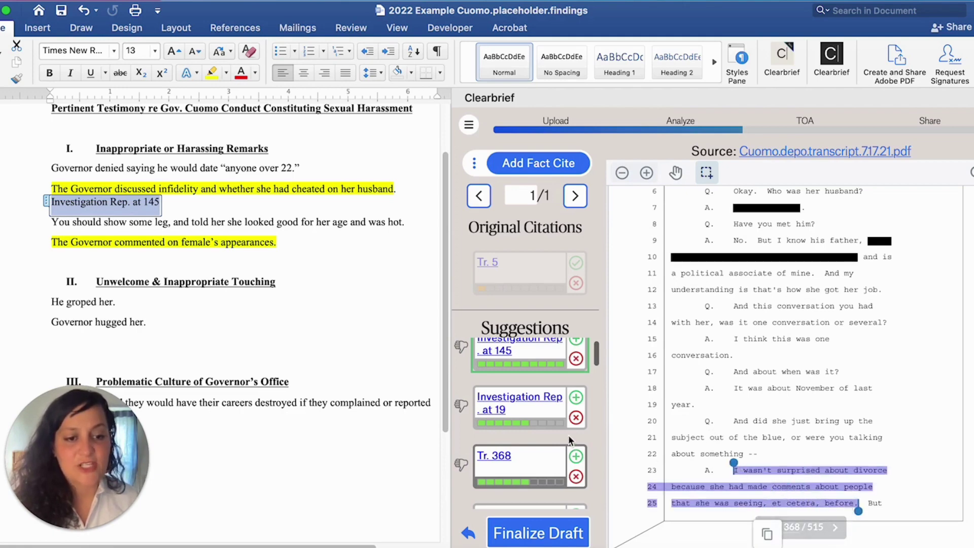
{"action": "left_click", "coordinate": [768, 537]}
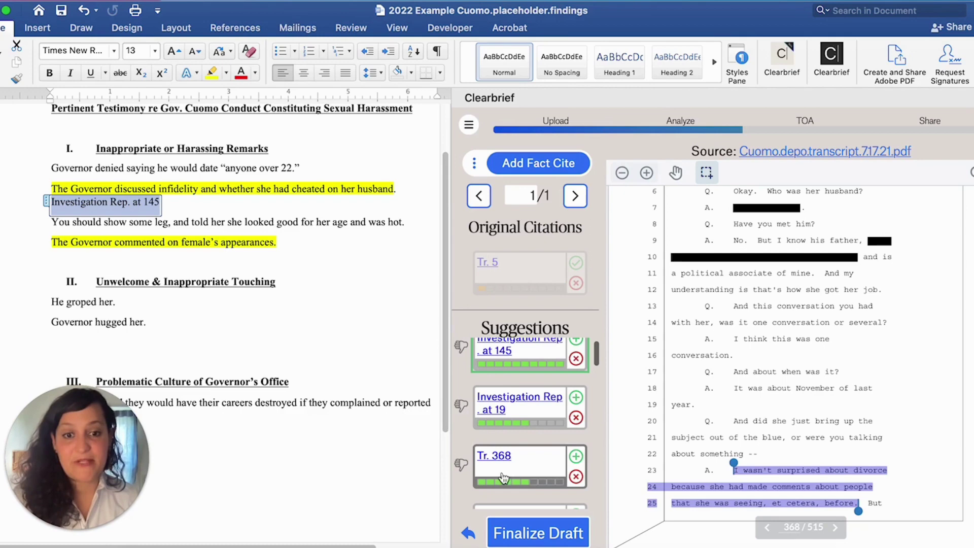
{"action": "left_click", "coordinate": [576, 456]}
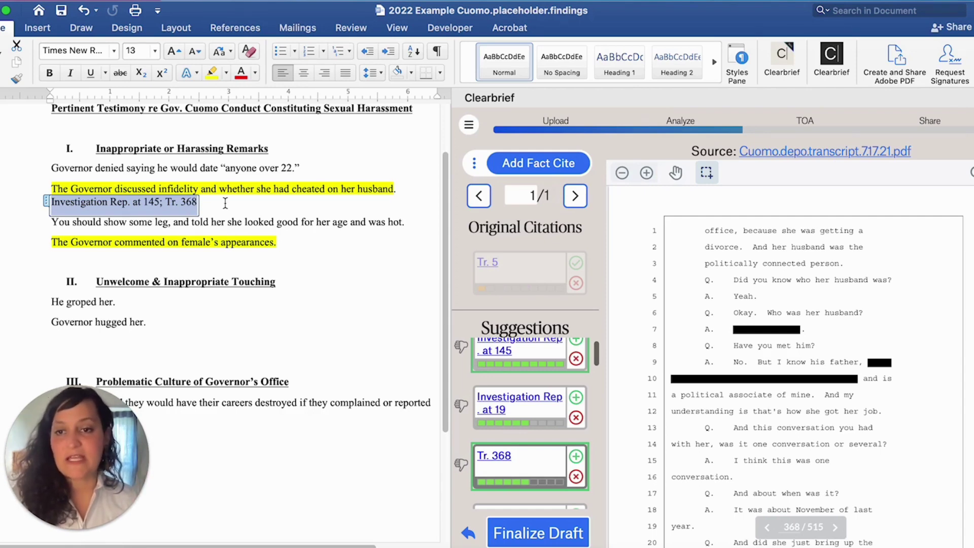
Paste the copied divorce passage as a bulleted line below the citation.
{"action": "left_click", "coordinate": [225, 203]}
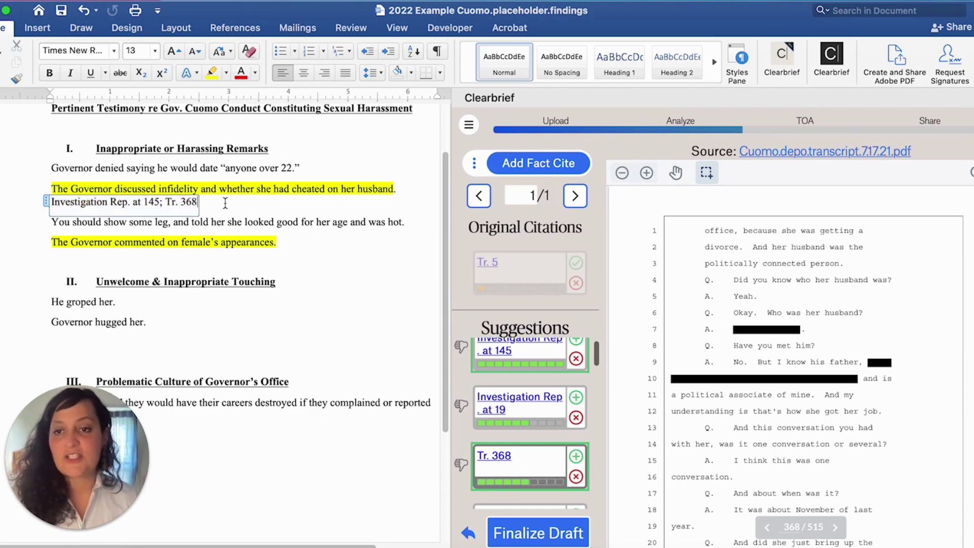
{"action": "left_click", "coordinate": [53, 222]}
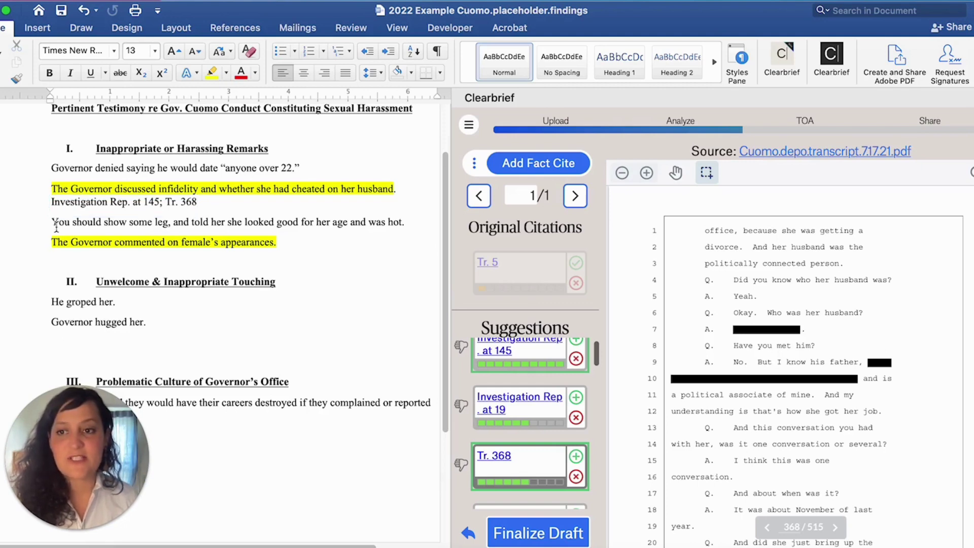
{"action": "key", "text": "Return"}
{"action": "key", "text": "super+v"}
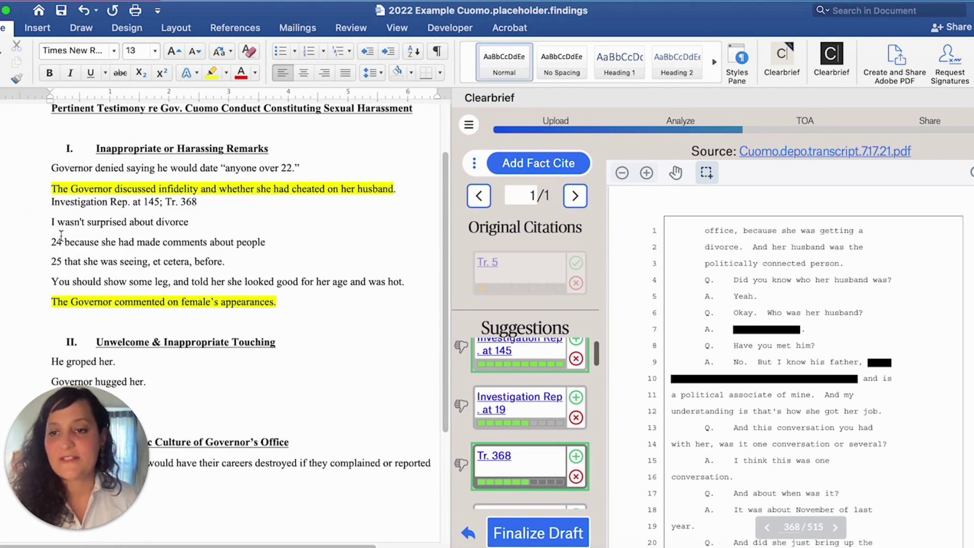
{"action": "left_click", "coordinate": [50, 221]}
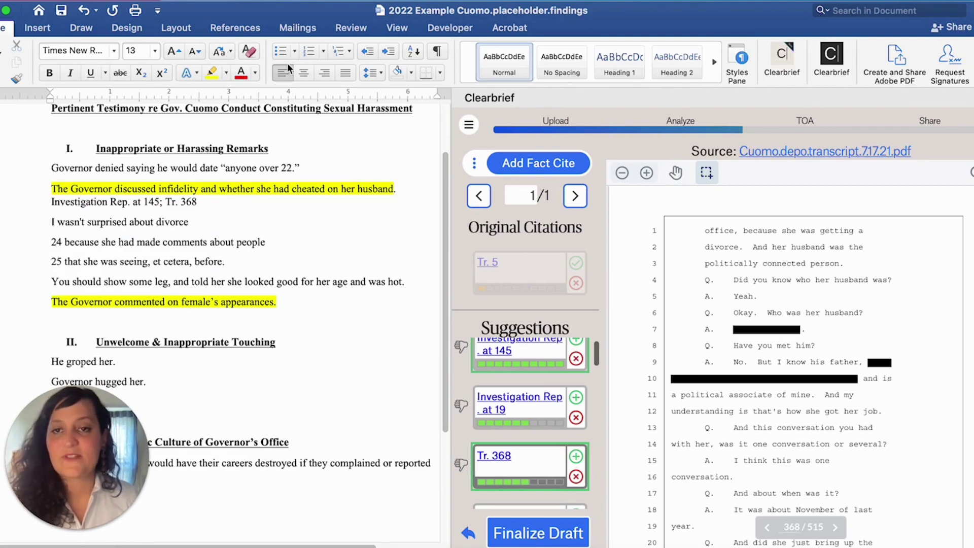
{"action": "left_click", "coordinate": [280, 51]}
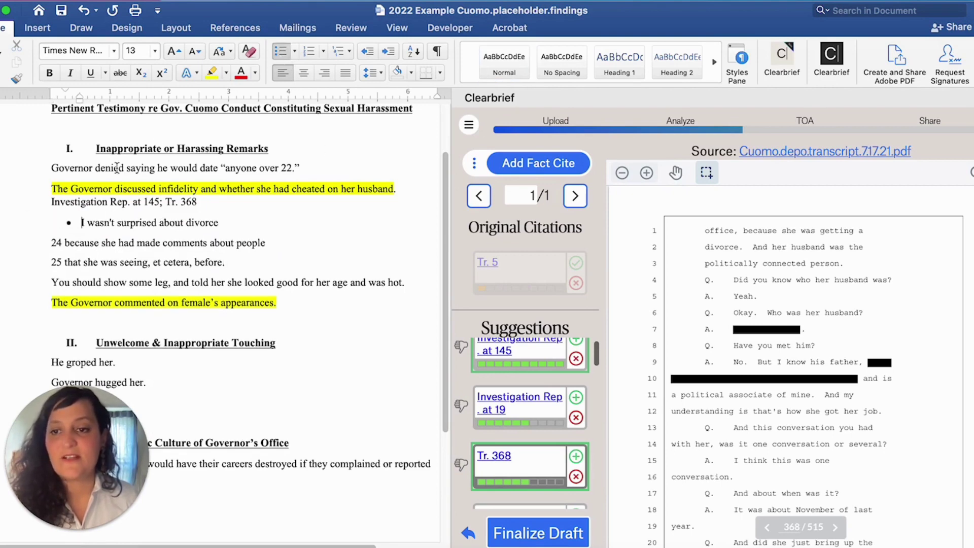
Delete line numbers 24 and 25 and merge the 'You should show some leg' sentence into the bullet.
{"action": "left_click", "coordinate": [65, 244]}
{"action": "key", "text": "BackSpace"}
{"action": "key", "text": "BackSpace"}
{"action": "key", "text": "BackSpace"}
{"action": "key", "text": "BackSpace"}
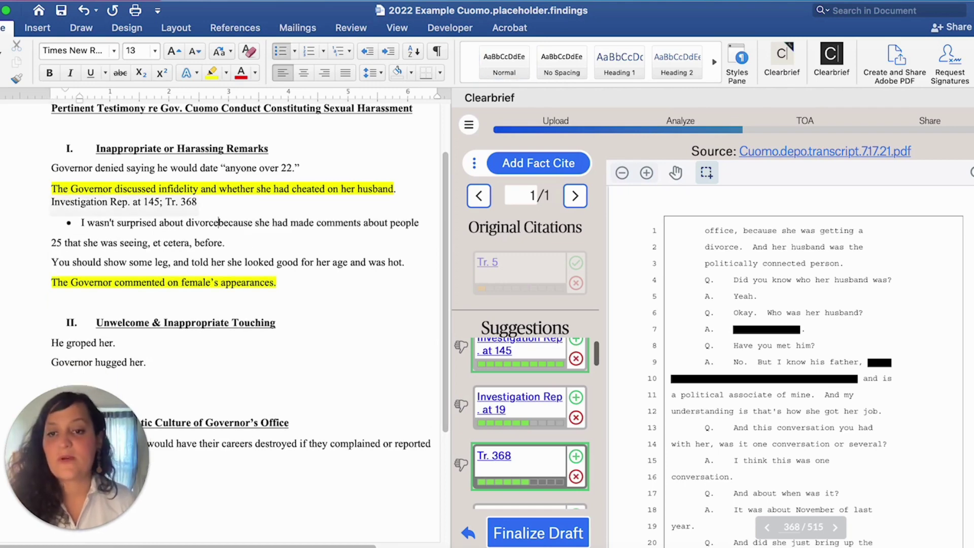
{"action": "left_click", "coordinate": [63, 244]}
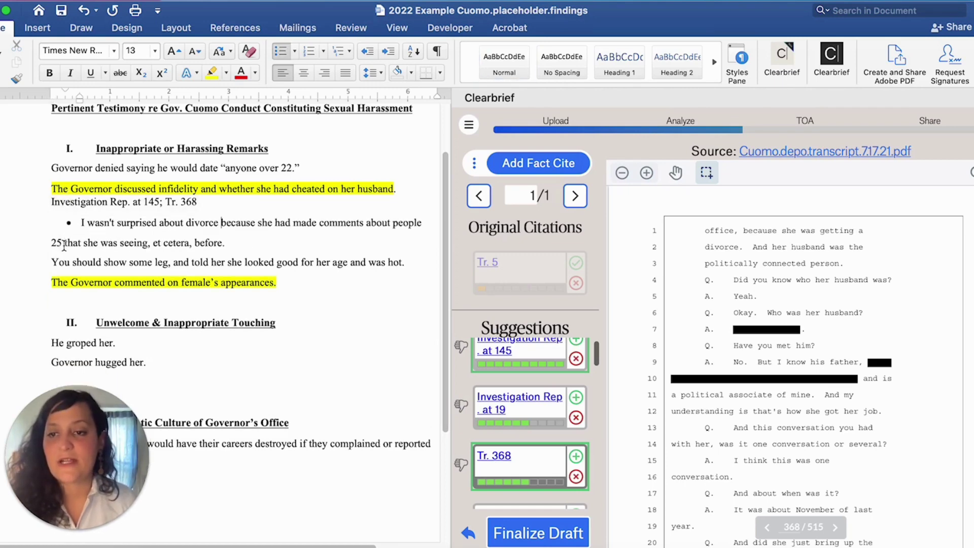
{"action": "key", "text": "BackSpace"}
{"action": "key", "text": "BackSpace"}
{"action": "key", "text": "BackSpace"}
{"action": "key", "text": "BackSpace"}
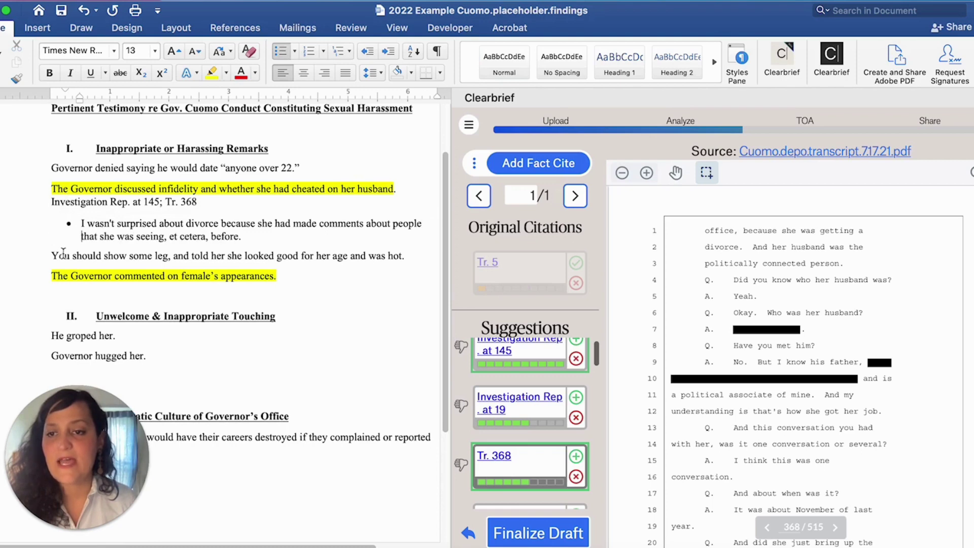
{"action": "left_click", "coordinate": [52, 256]}
{"action": "key", "text": "BackSpace"}
{"action": "key", "text": "BackSpace"}
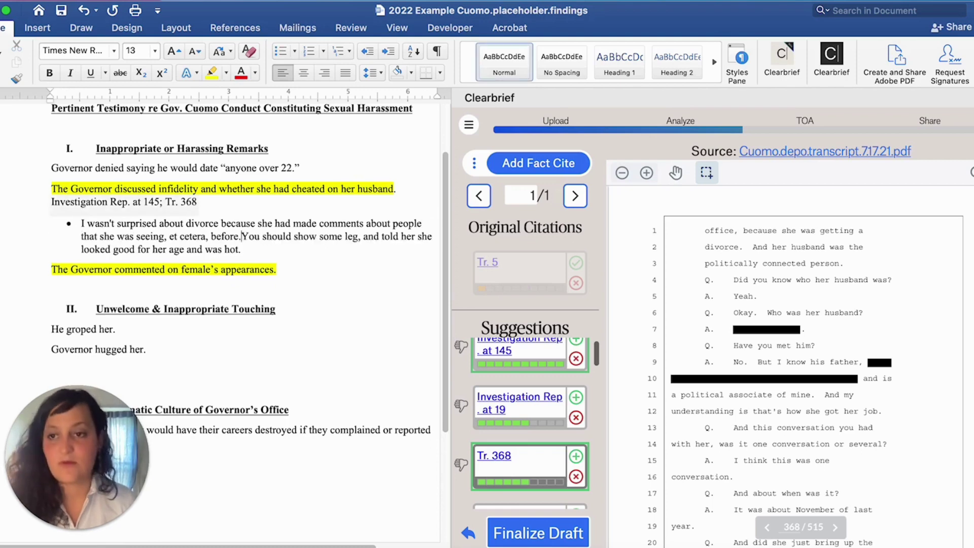
{"action": "type", "text": "."}
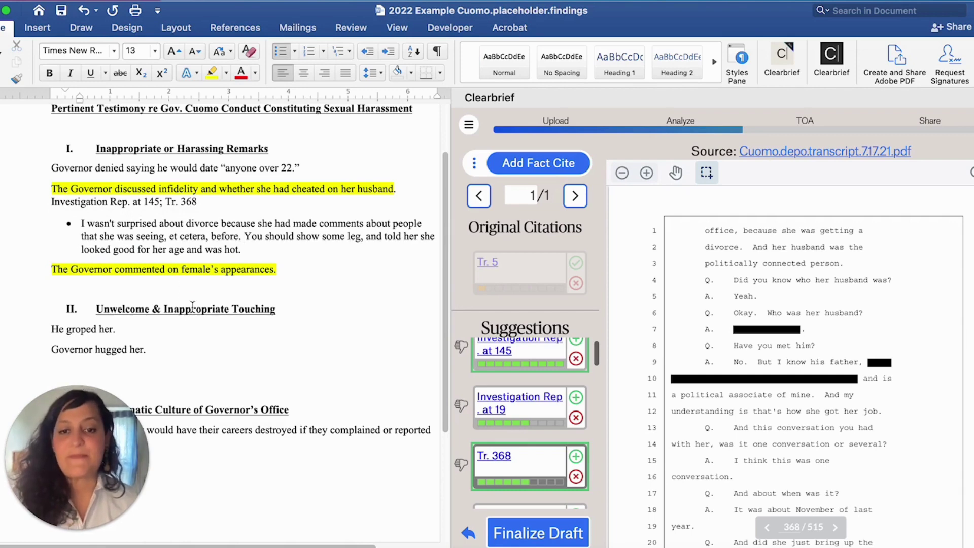
{"action": "scroll", "coordinate": [189, 309], "scroll_direction": "down", "scroll_amount": 1}
Select 'He groped her.' and request a fact cite to get Clearbrief's suggestions.
{"action": "scroll", "coordinate": [189, 311], "scroll_direction": "down", "scroll_amount": 1}
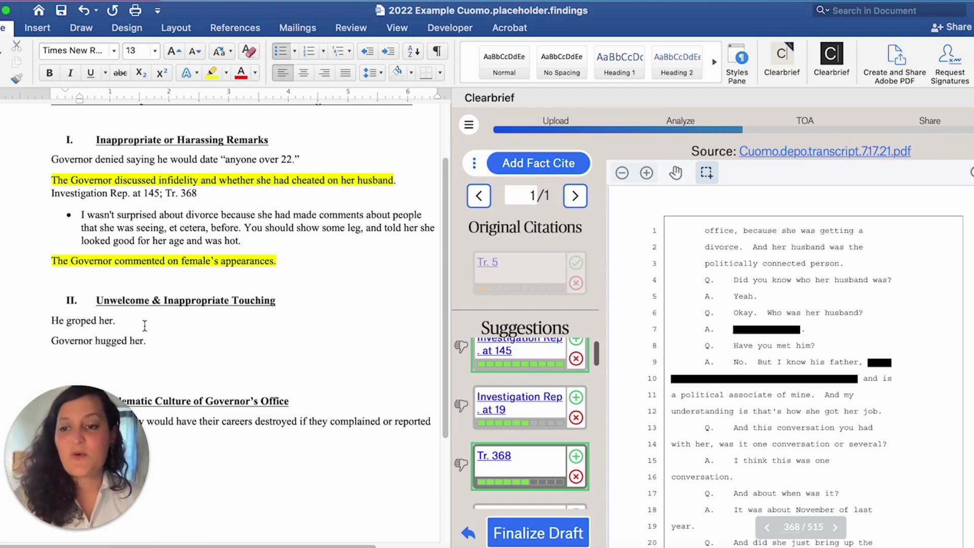
{"action": "left_click_drag", "start_coordinate": [50, 319], "coordinate": [115, 325]}
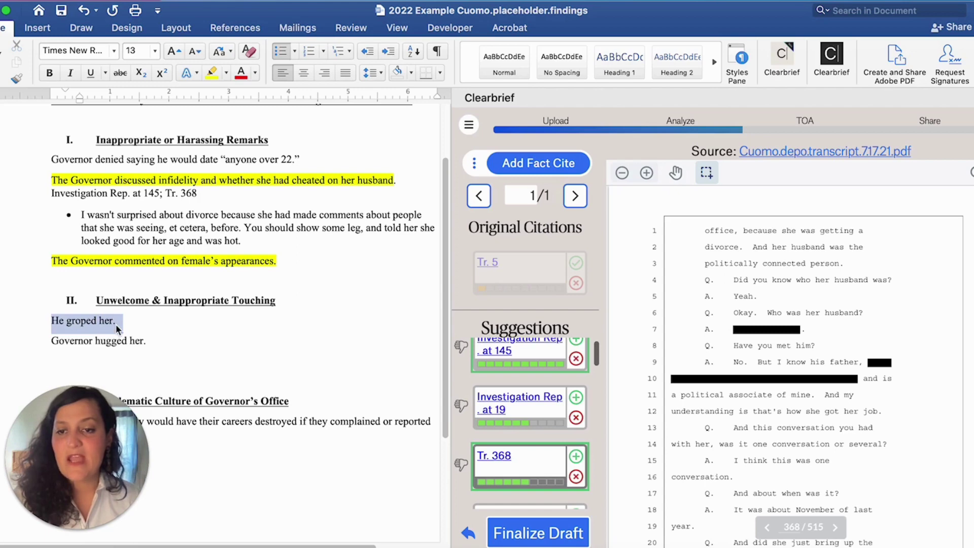
{"action": "left_click", "coordinate": [542, 167]}
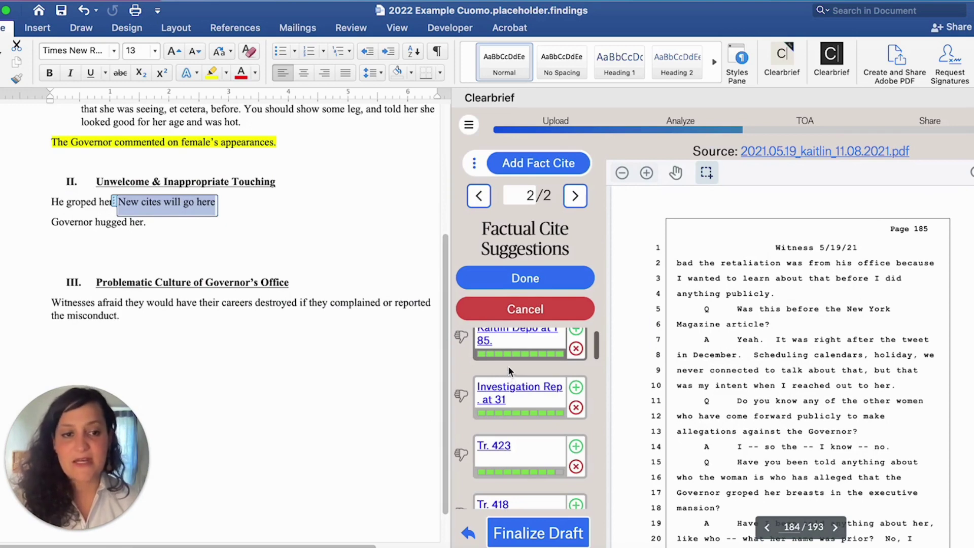
{"action": "scroll", "coordinate": [507, 366], "scroll_direction": "up", "scroll_amount": 1}
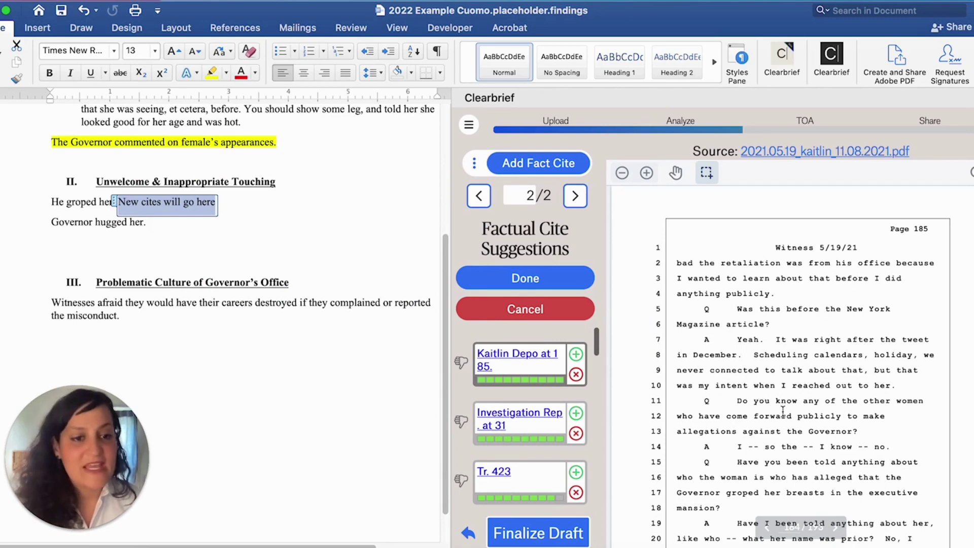
{"action": "scroll", "coordinate": [767, 389], "scroll_direction": "down", "scroll_amount": 1}
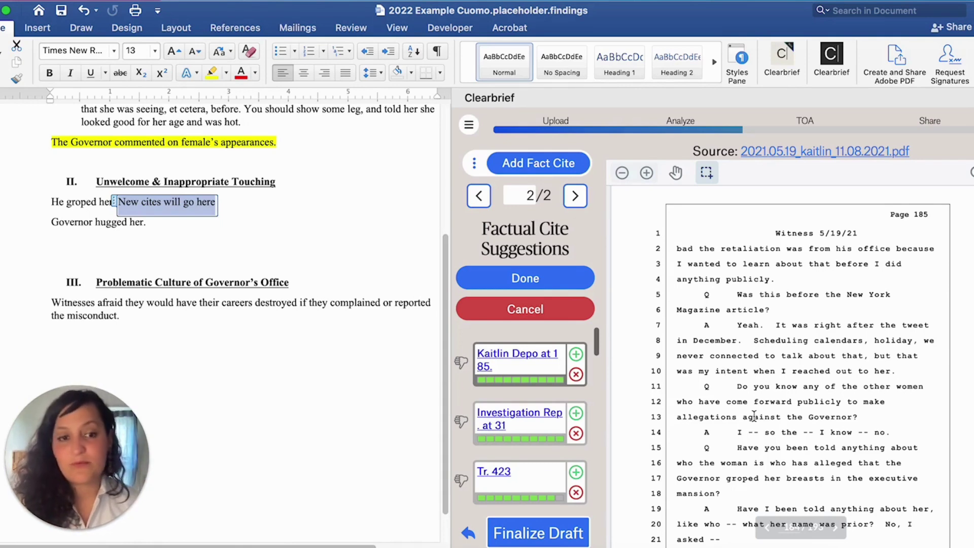
{"action": "scroll", "coordinate": [753, 413], "scroll_direction": "down", "scroll_amount": 3}
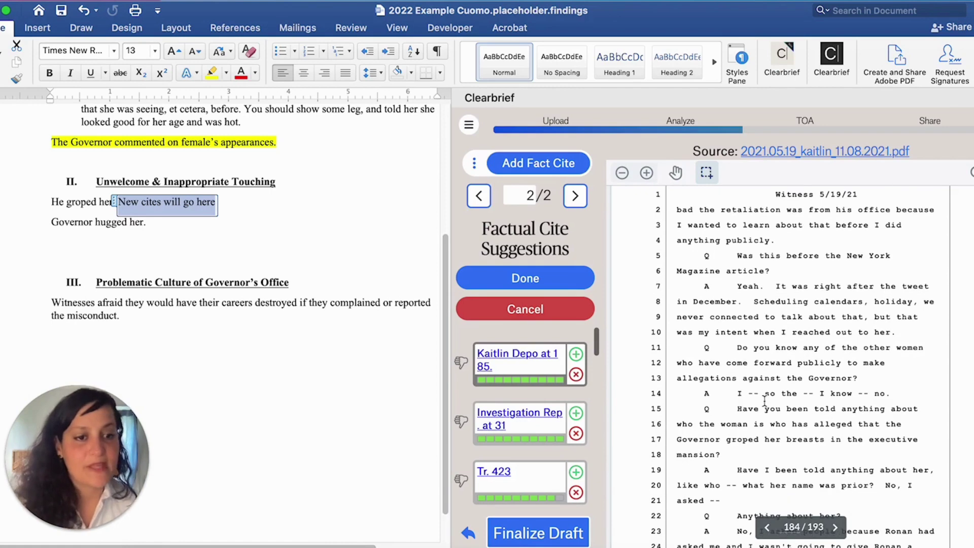
{"action": "scroll", "coordinate": [763, 401], "scroll_direction": "down", "scroll_amount": 1}
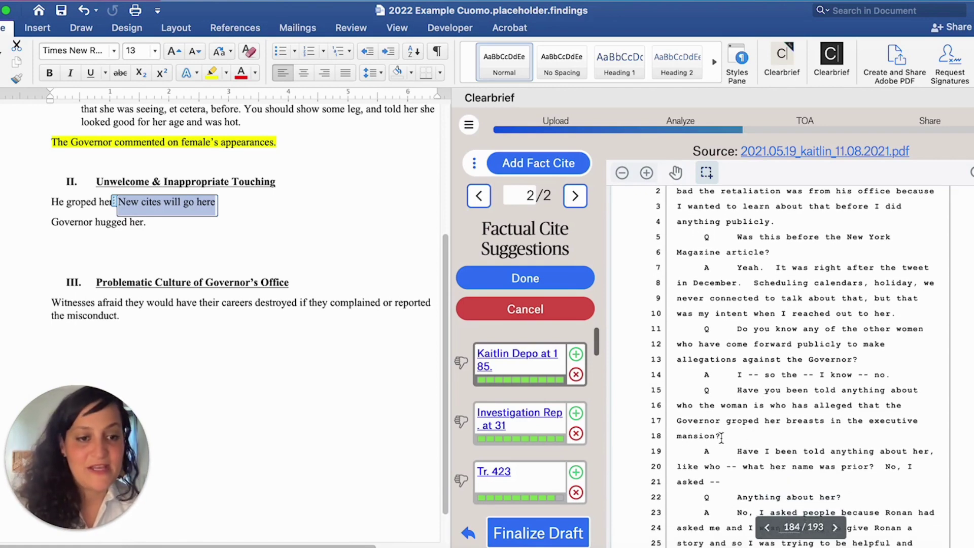
{"action": "left_click_drag", "start_coordinate": [721, 437], "coordinate": [741, 389]}
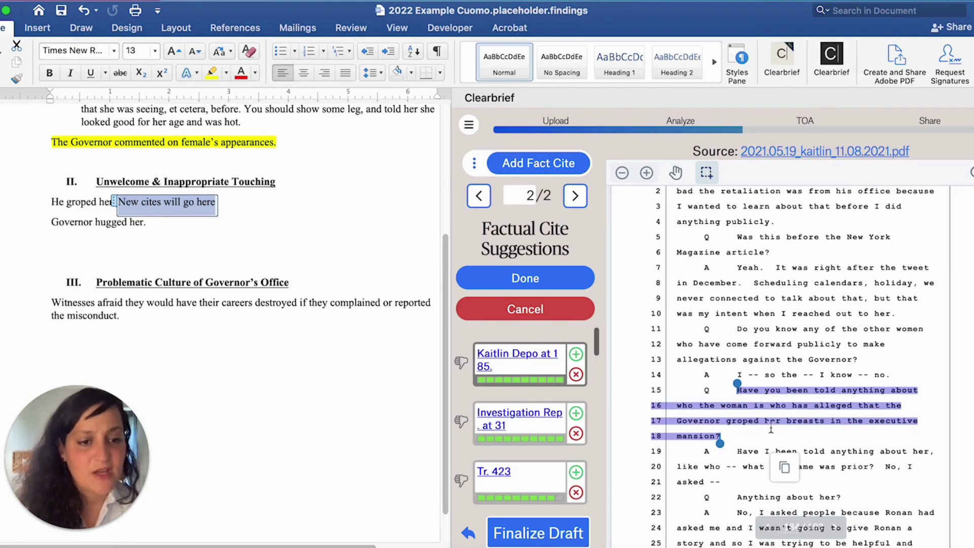
Cite 'He groped her.' with Kaitlin Depo at 185, Investigation Rep. at 31 and Tr. 423.
{"action": "left_click", "coordinate": [694, 383]}
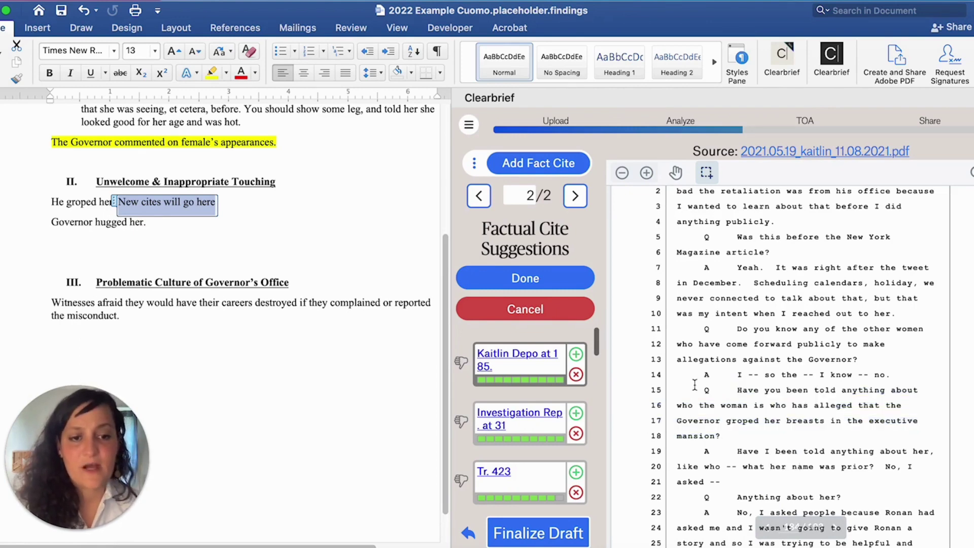
{"action": "left_click", "coordinate": [576, 356]}
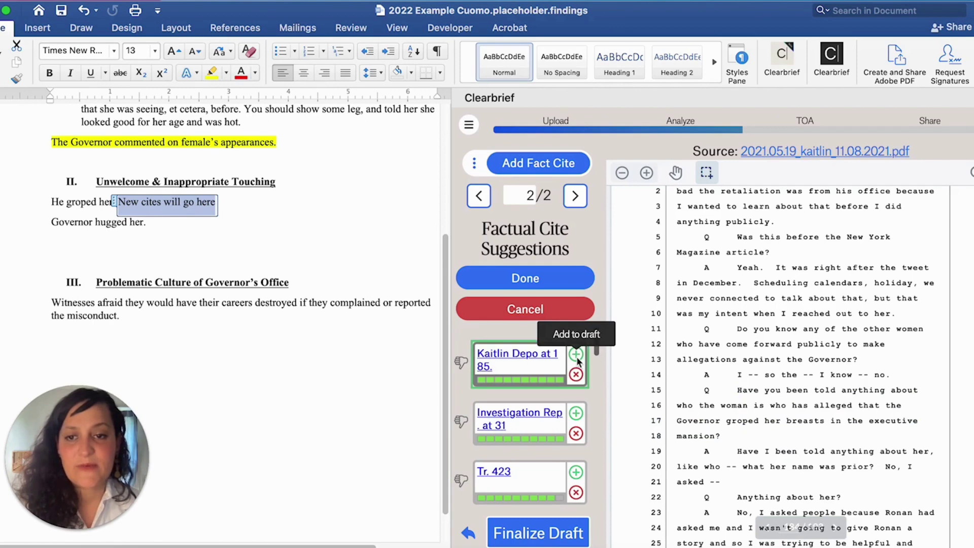
{"action": "left_click", "coordinate": [534, 426]}
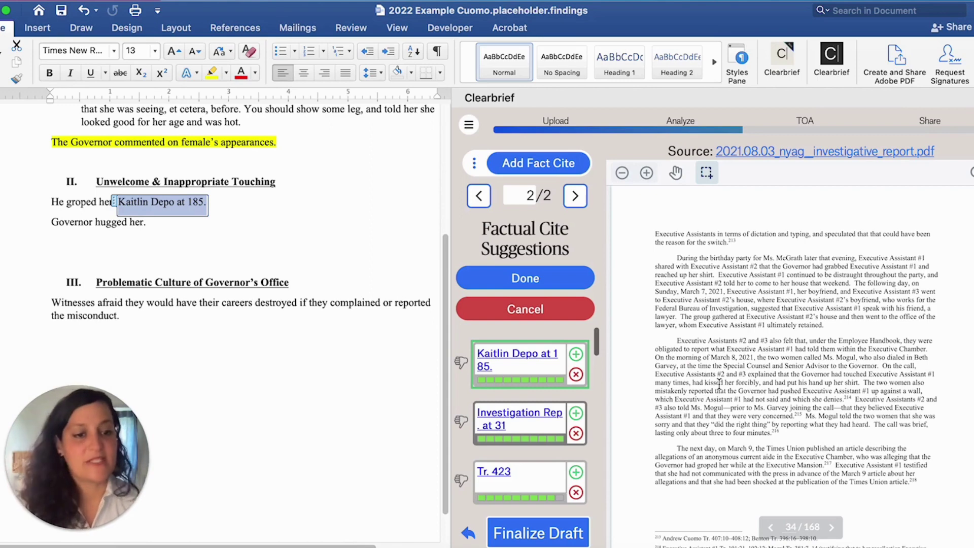
{"action": "left_click", "coordinate": [575, 414]}
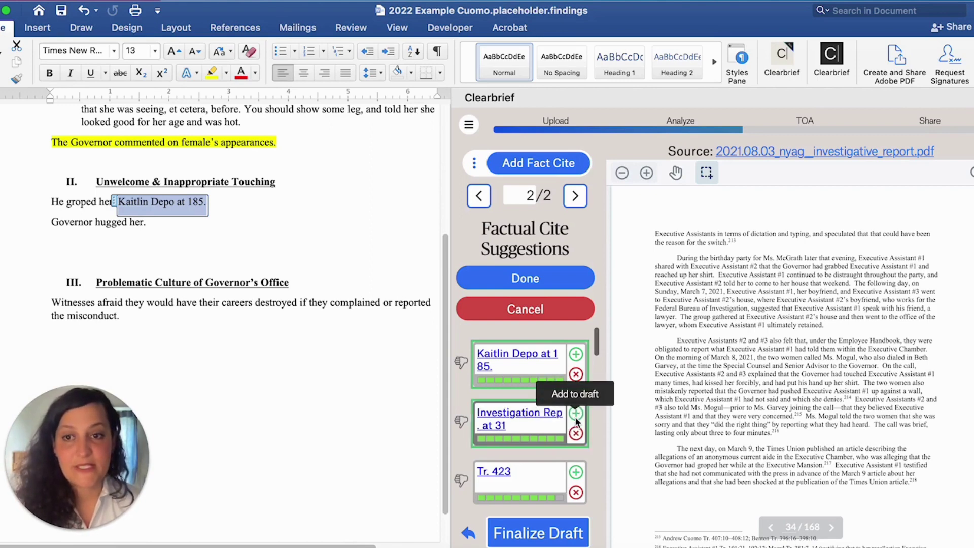
{"action": "left_click", "coordinate": [526, 479]}
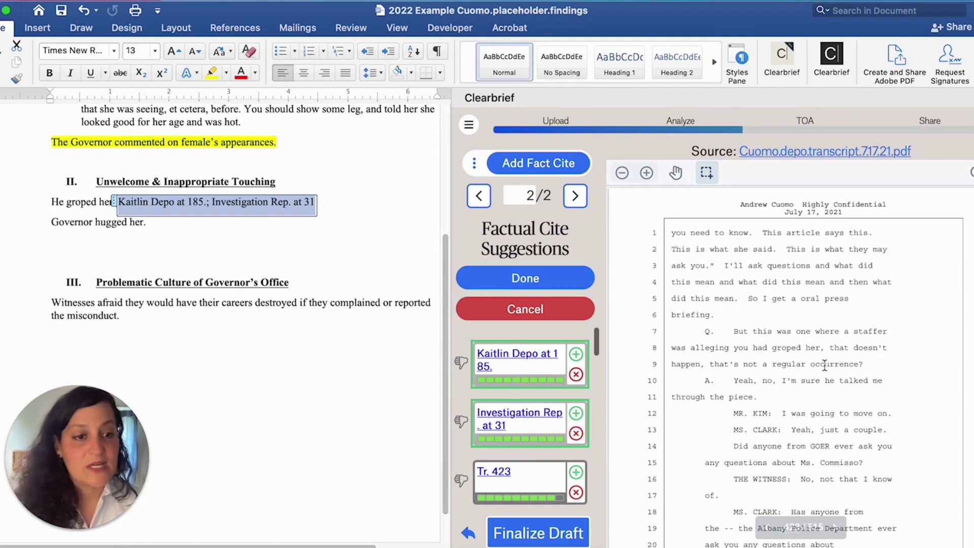
{"action": "left_click_drag", "start_coordinate": [822, 348], "coordinate": [753, 339]}
{"action": "left_click", "coordinate": [753, 339]}
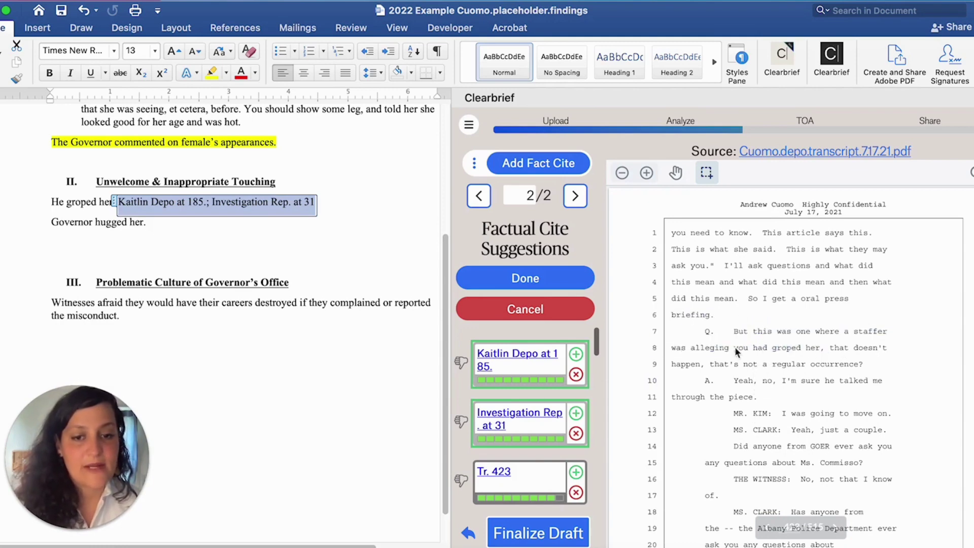
{"action": "left_click", "coordinate": [576, 473]}
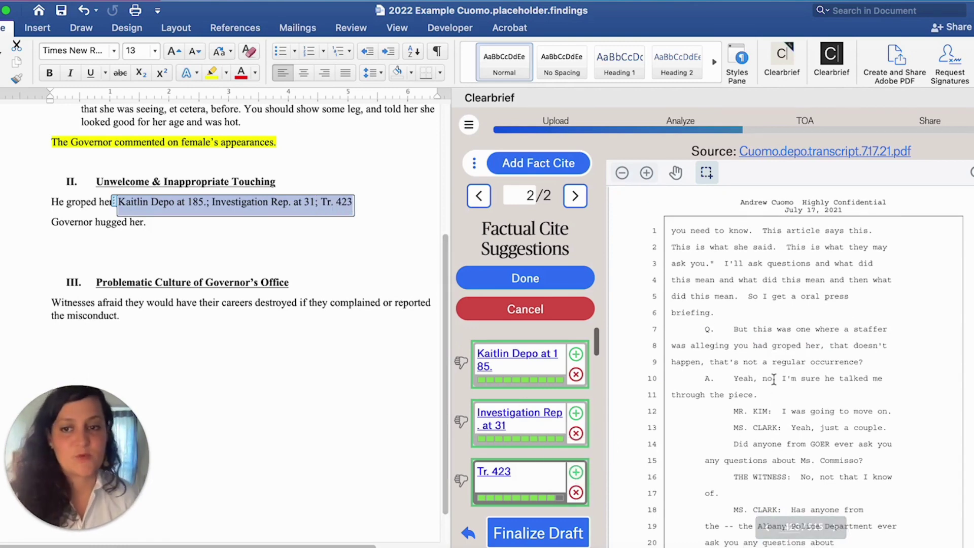
{"action": "scroll", "coordinate": [560, 276], "scroll_direction": "down", "scroll_amount": 3}
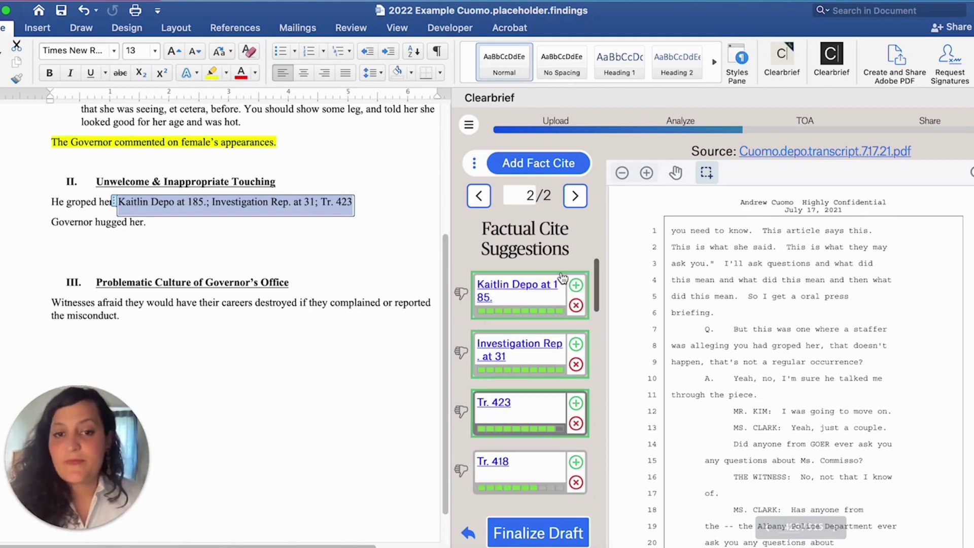
{"action": "scroll", "coordinate": [332, 292], "scroll_direction": "up", "scroll_amount": 4}
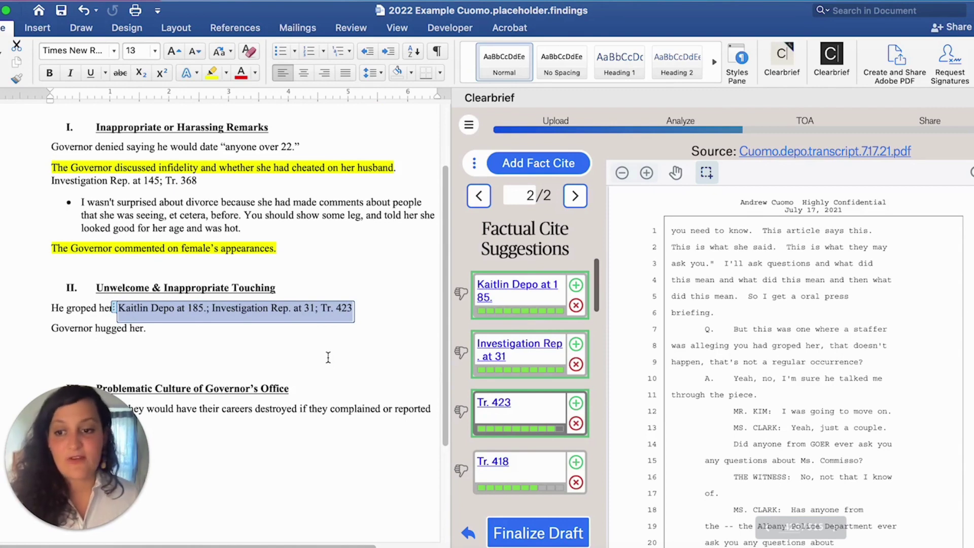
Finish the citation edits, move to Share, and generate the Courtesy Copy link.
{"action": "left_click", "coordinate": [257, 333]}
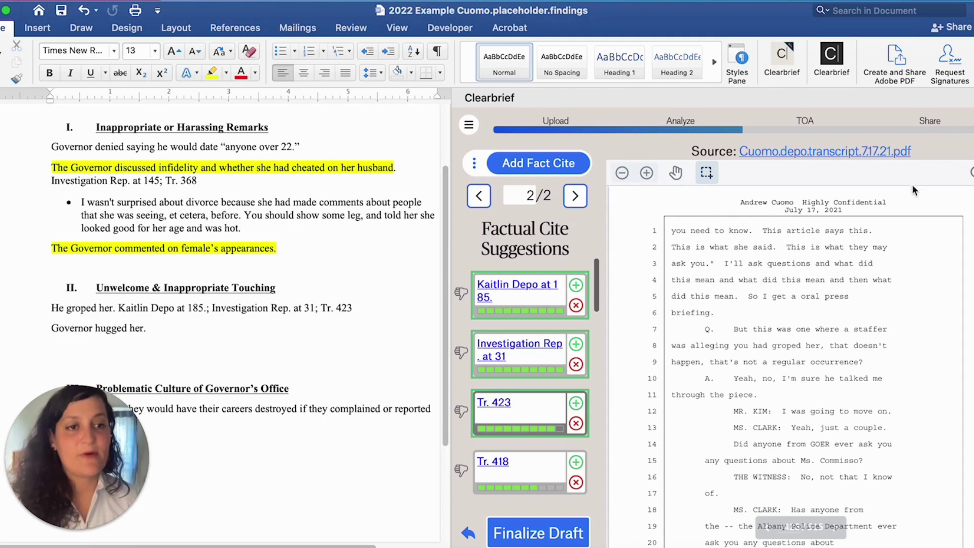
{"action": "left_click", "coordinate": [929, 130]}
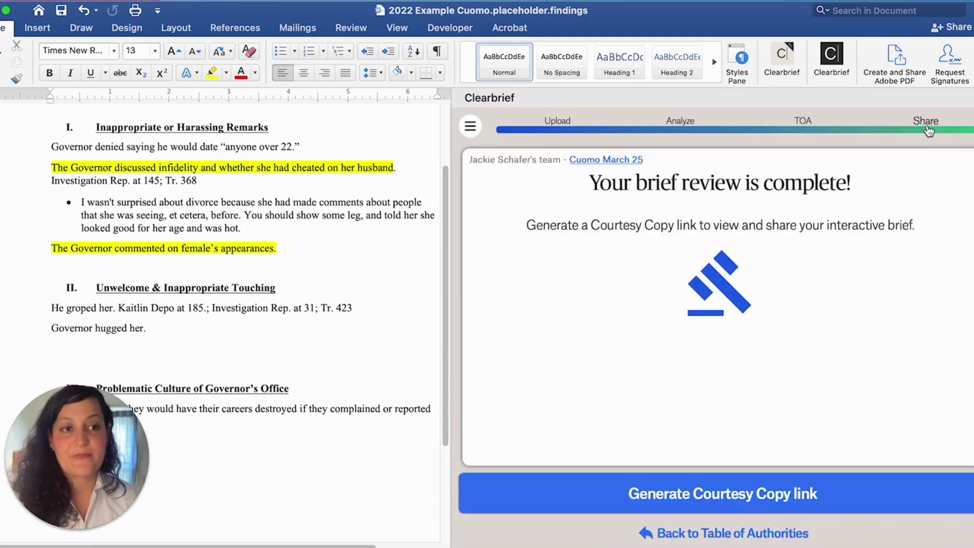
{"action": "left_click", "coordinate": [676, 498]}
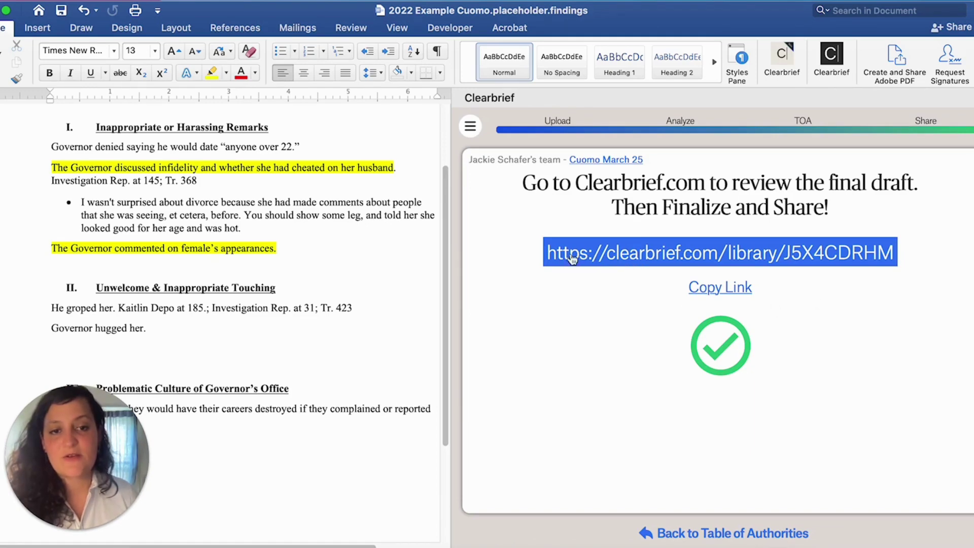
Open the Clearbrief courtesy copy in the browser and view the source behind Investigation Rep. at 145.
{"action": "left_click", "coordinate": [679, 256]}
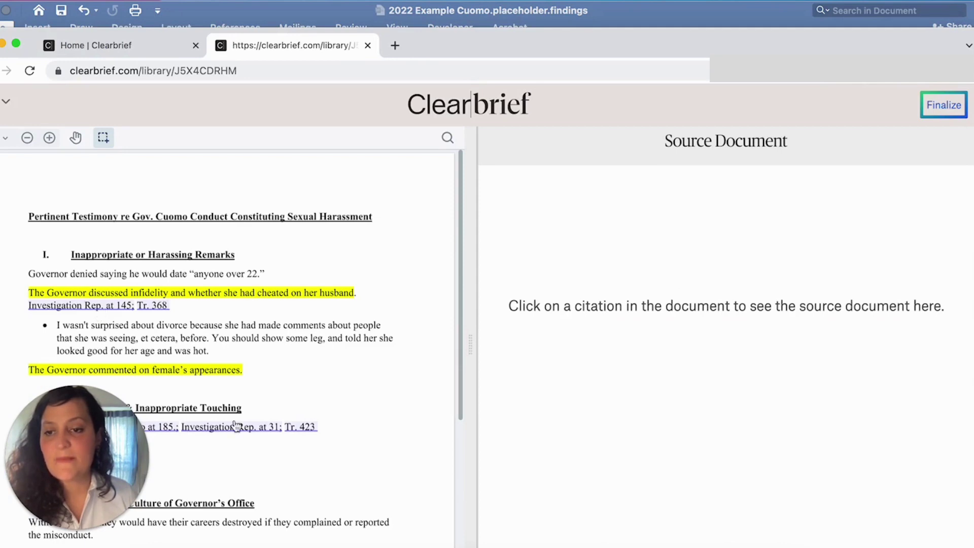
{"action": "left_click_drag", "start_coordinate": [71, 440], "coordinate": [878, 476]}
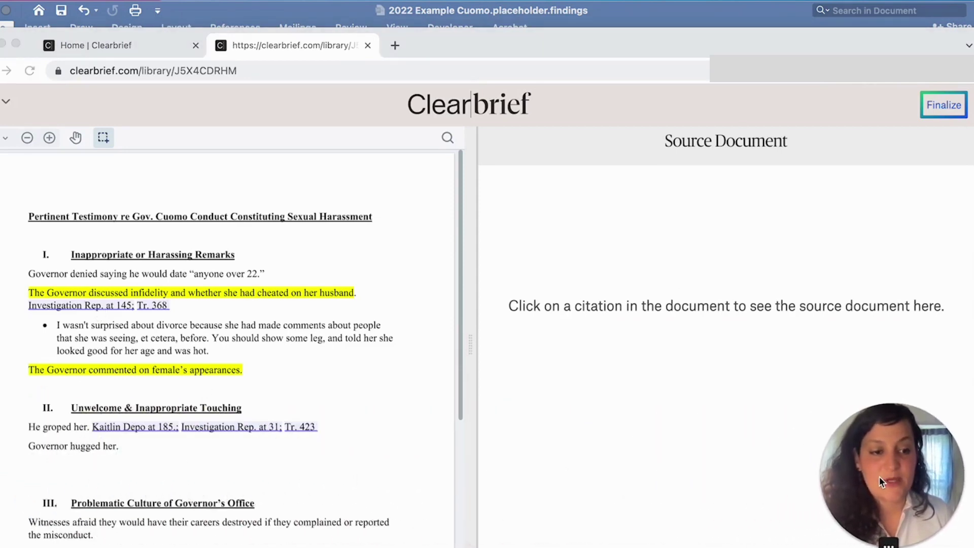
{"action": "left_click", "coordinate": [78, 331]}
{"action": "left_click", "coordinate": [78, 306]}
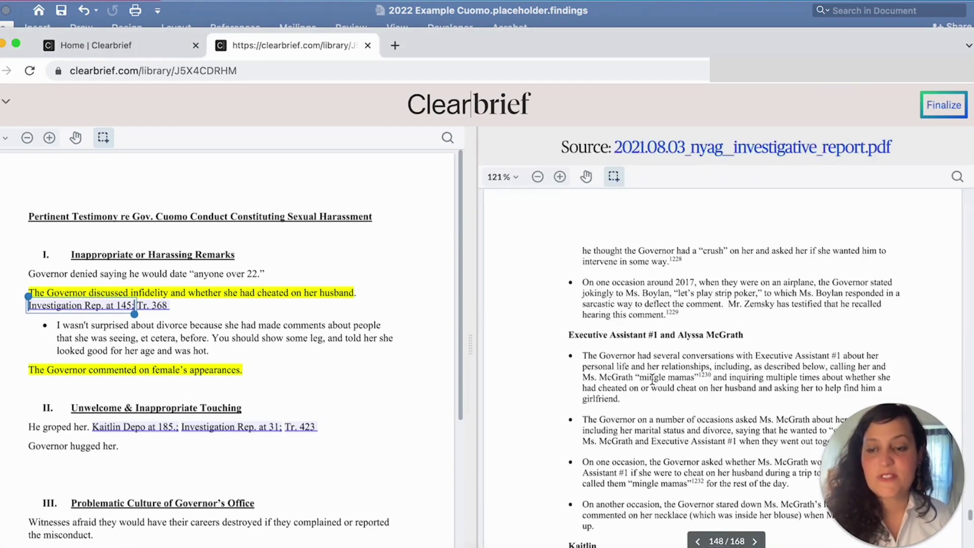
View the sources cited as Tr. 368, the deposition at 185, and Investigation Rep. at 31.
{"action": "scroll", "coordinate": [192, 370], "scroll_direction": "down", "scroll_amount": 1}
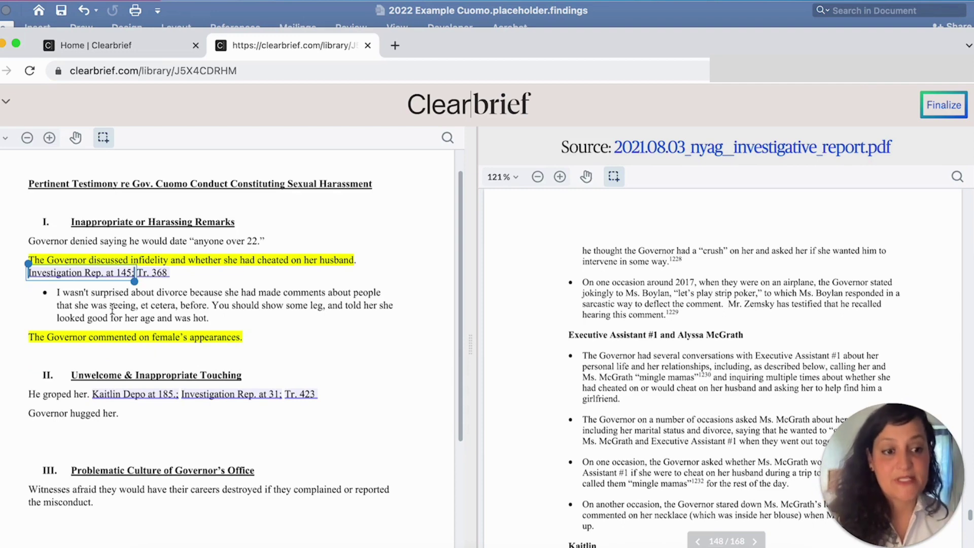
{"action": "left_click", "coordinate": [155, 278]}
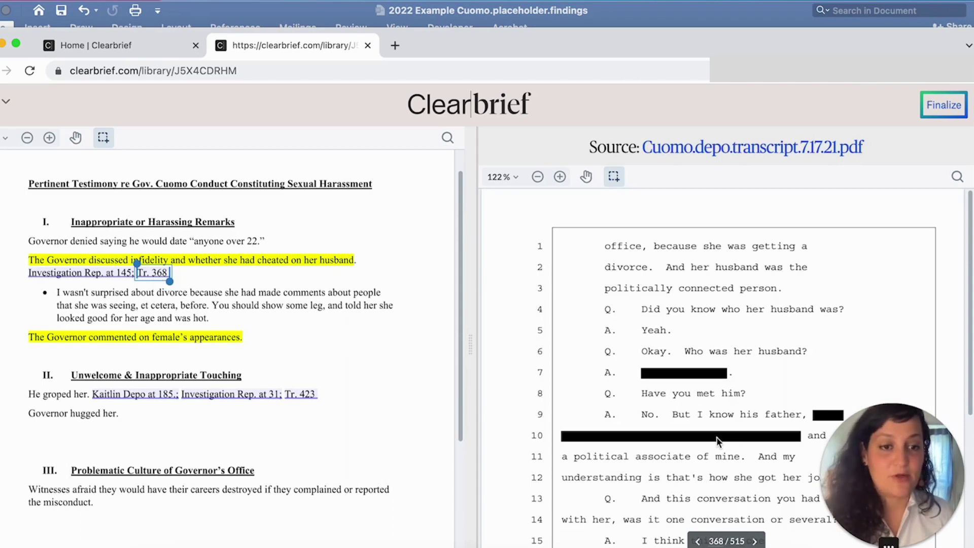
{"action": "scroll", "coordinate": [715, 442], "scroll_direction": "down", "scroll_amount": 1}
{"action": "scroll", "coordinate": [714, 438], "scroll_direction": "down", "scroll_amount": 5}
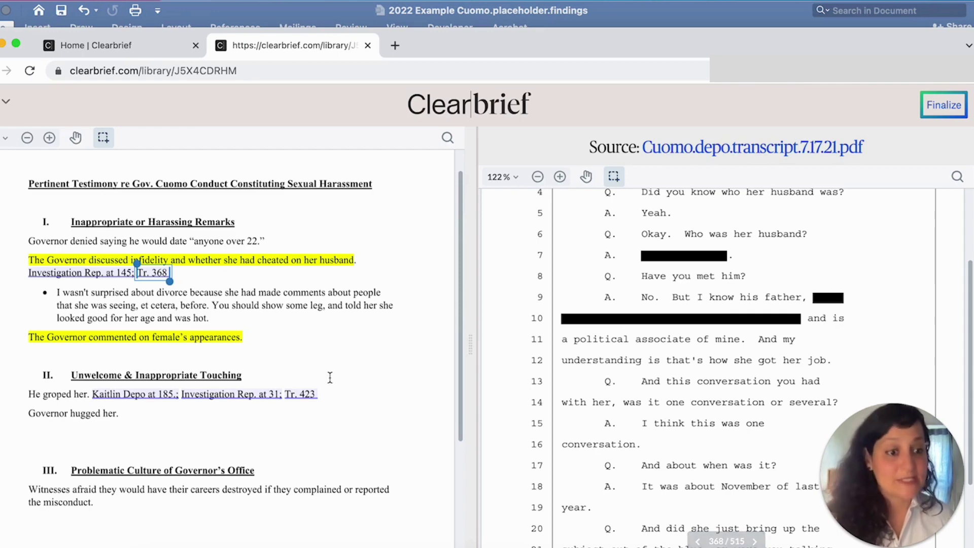
{"action": "left_click", "coordinate": [139, 395]}
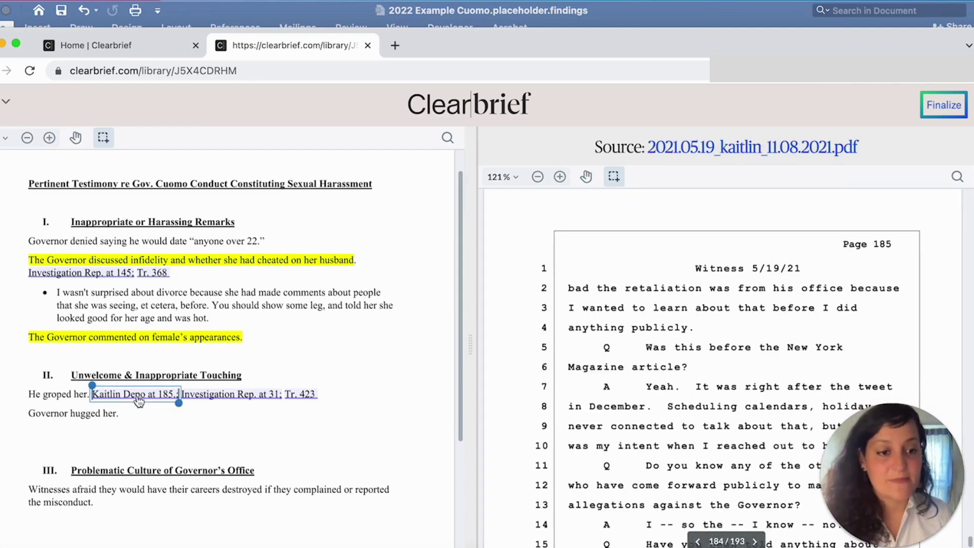
{"action": "left_click", "coordinate": [245, 400]}
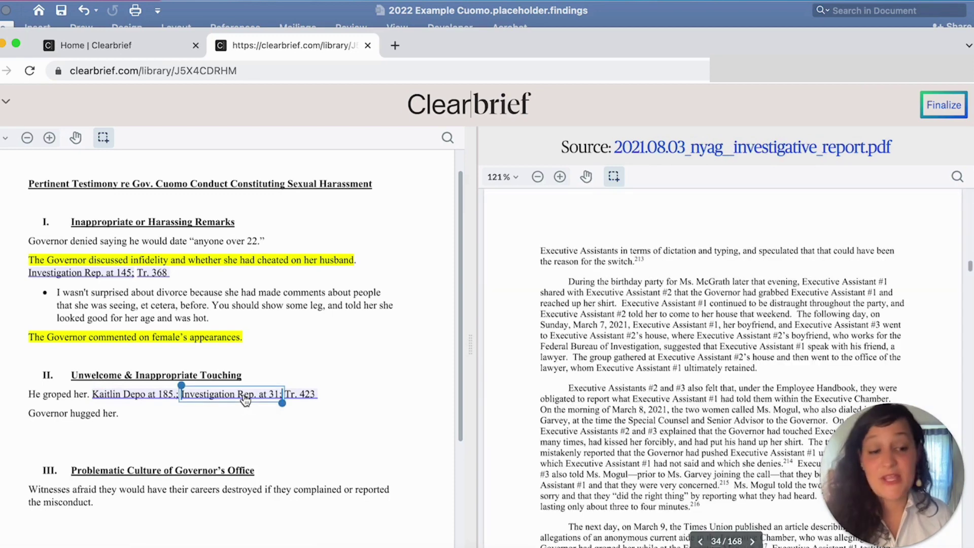